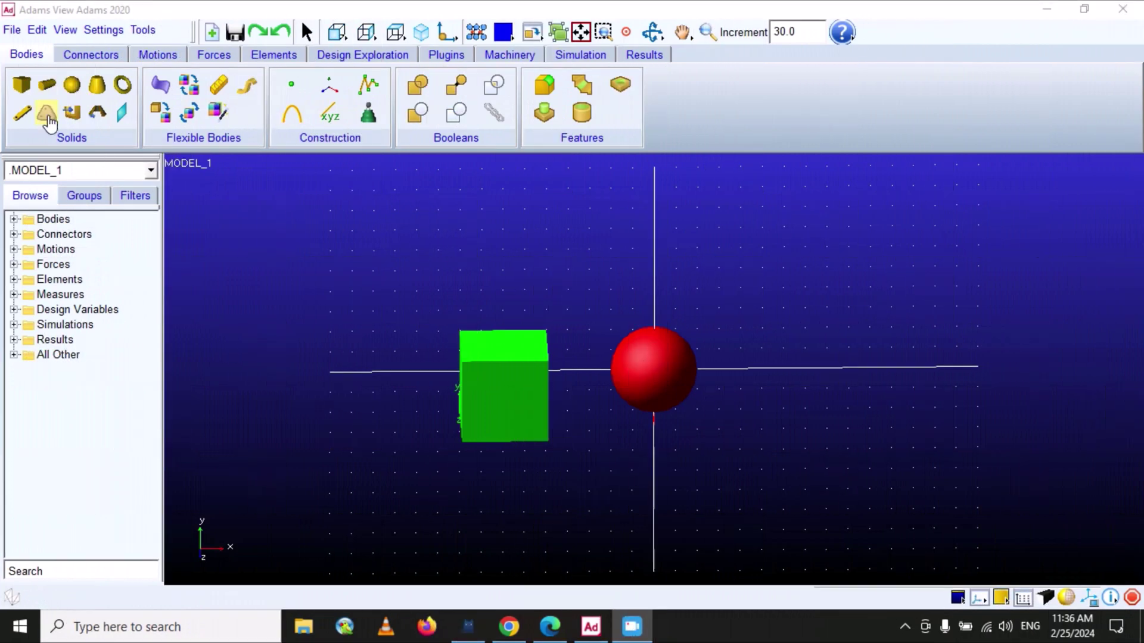
Open the coordinate system settings and apply cylindrical location coordinates.
click(102, 31)
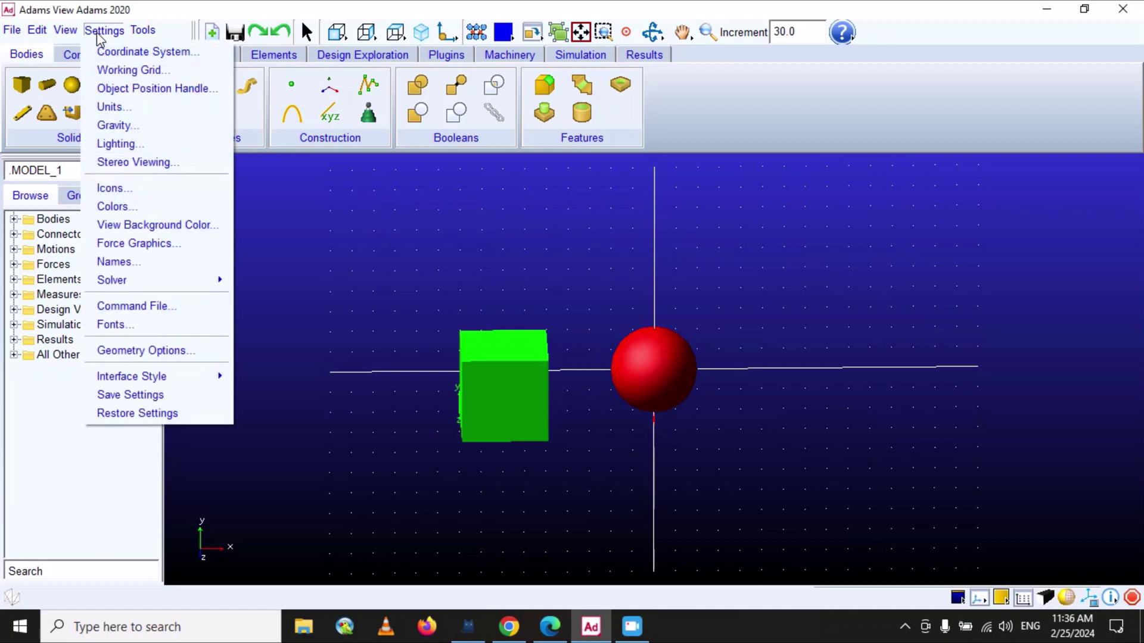
click(122, 53)
drag(391, 178, 320, 169)
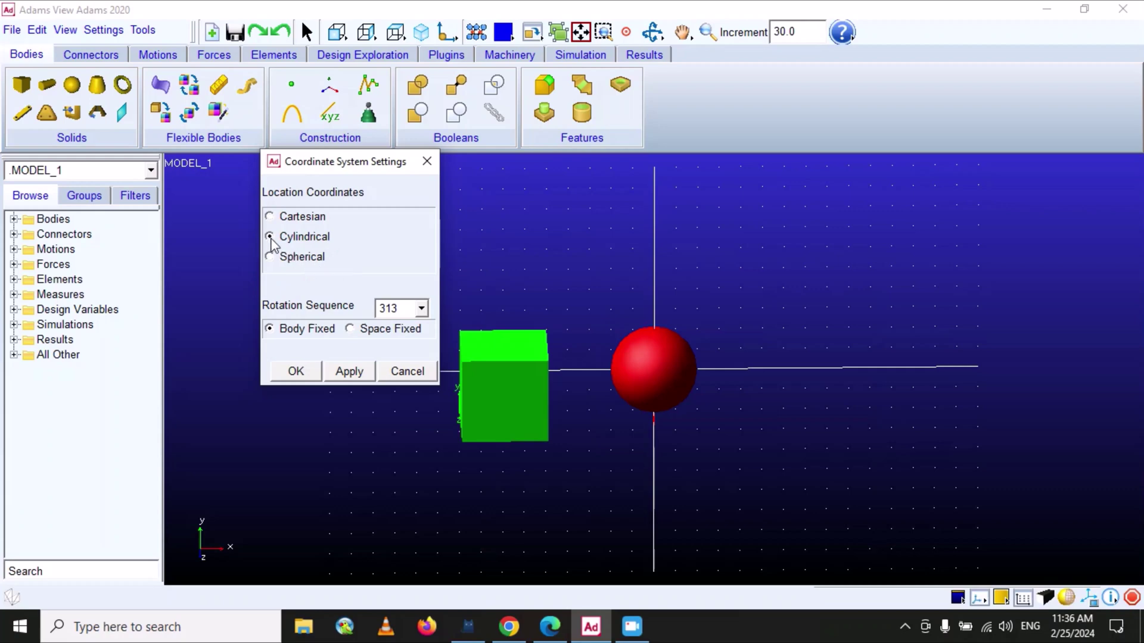
click(349, 374)
Set the location coordinates to Cartesian with rotation sequence 313, apply them and close the coordinate system settings.
click(270, 218)
click(421, 308)
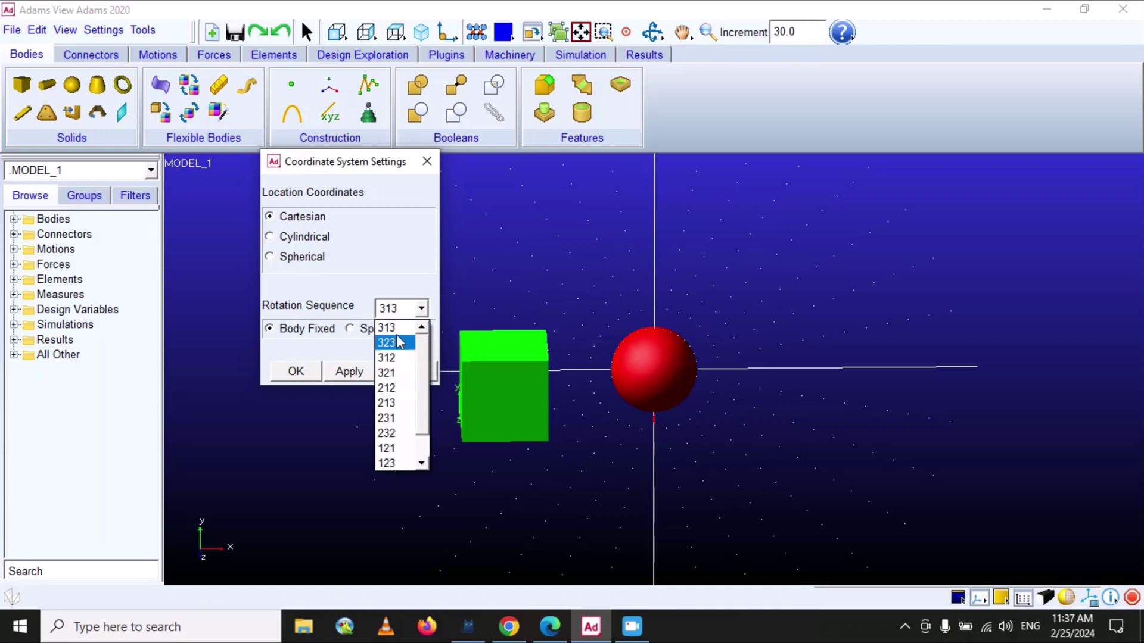
click(396, 329)
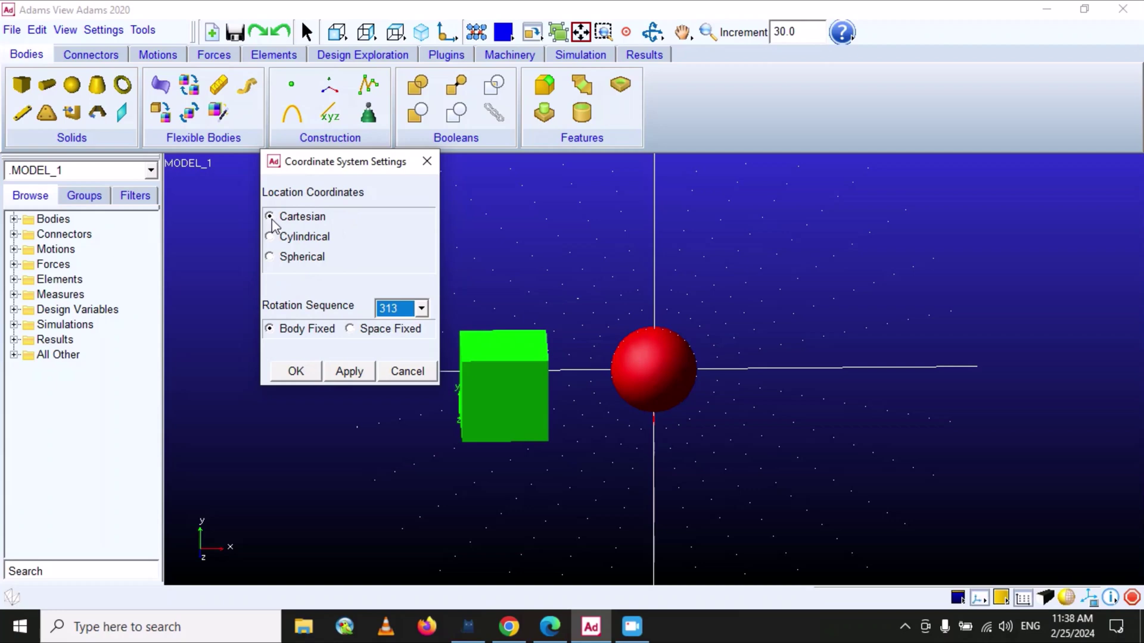
click(343, 374)
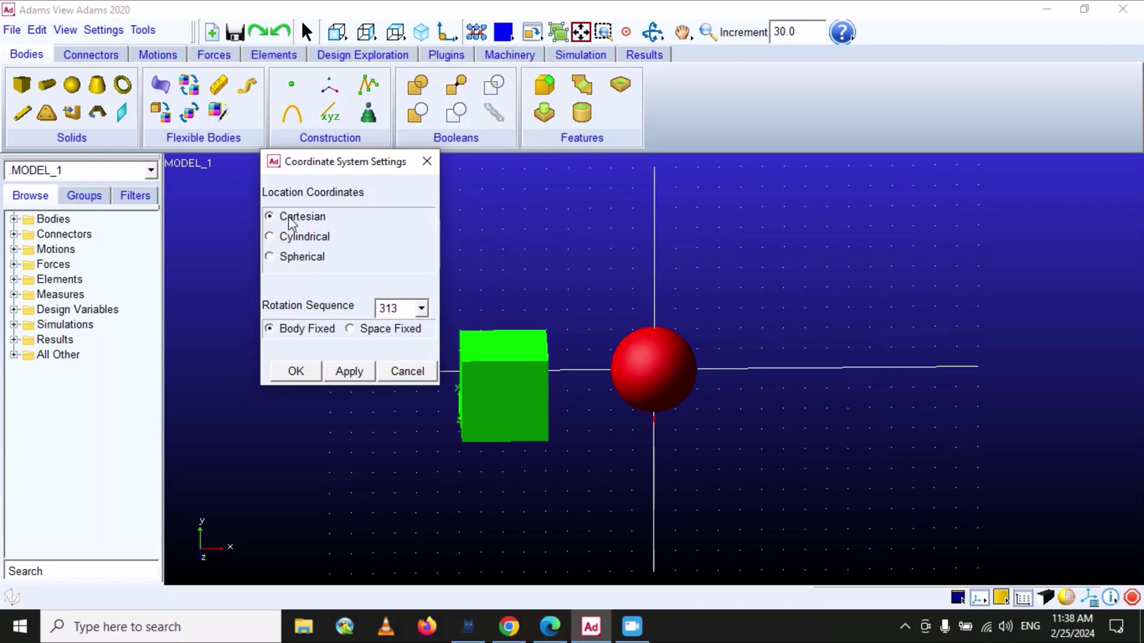
click(298, 372)
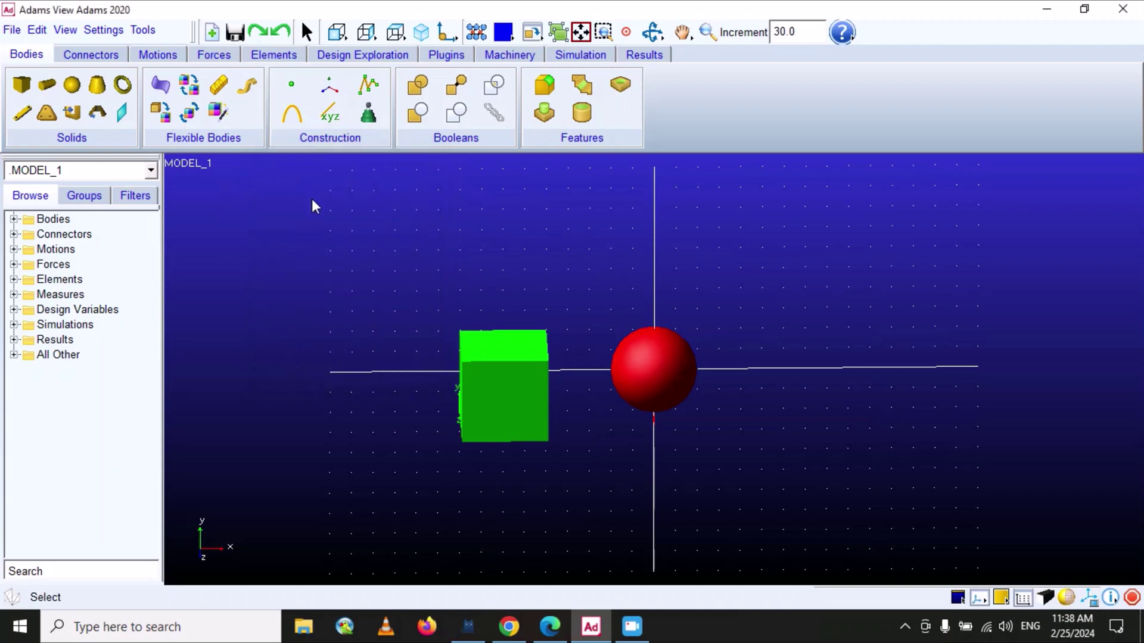
Open the working grid settings, hide the working grid and show it again.
click(103, 31)
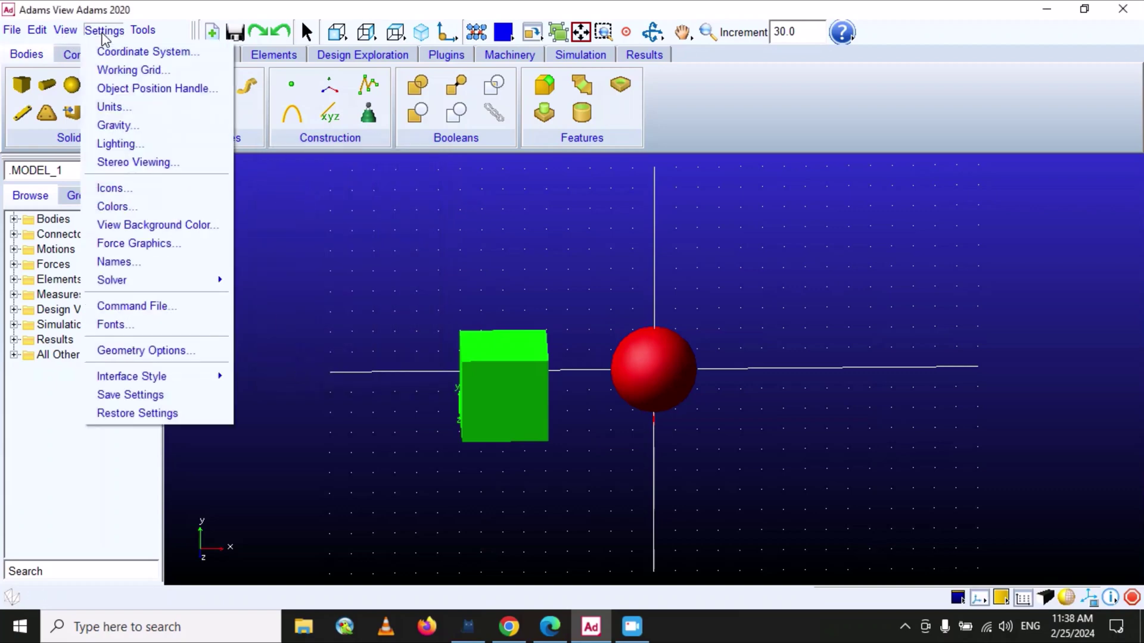
click(138, 70)
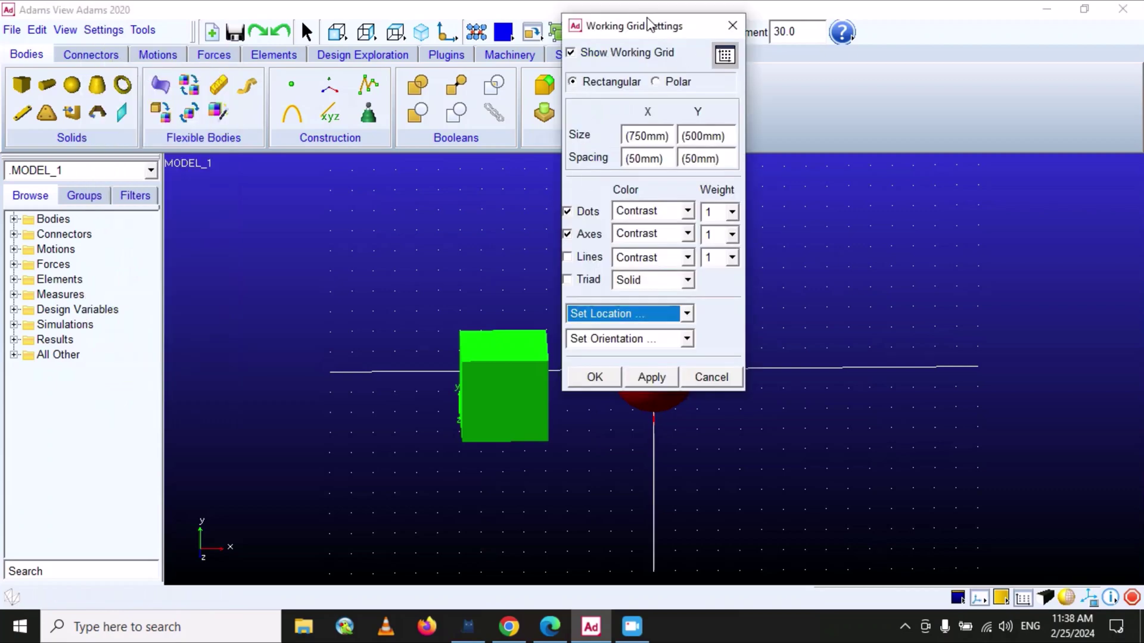
drag(625, 31, 308, 150)
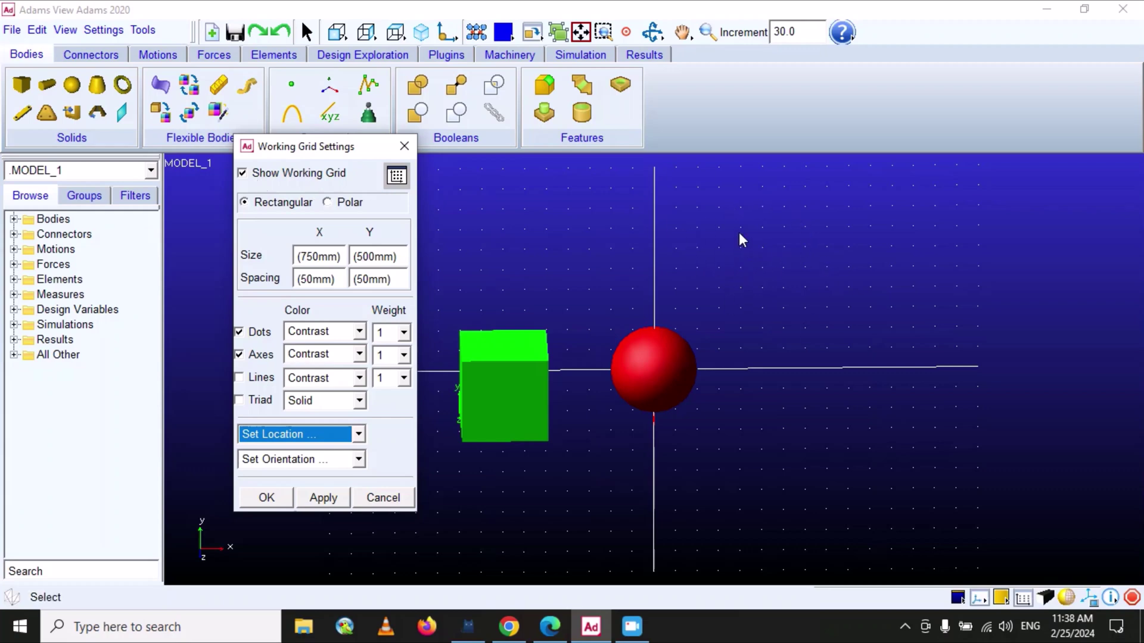
click(242, 174)
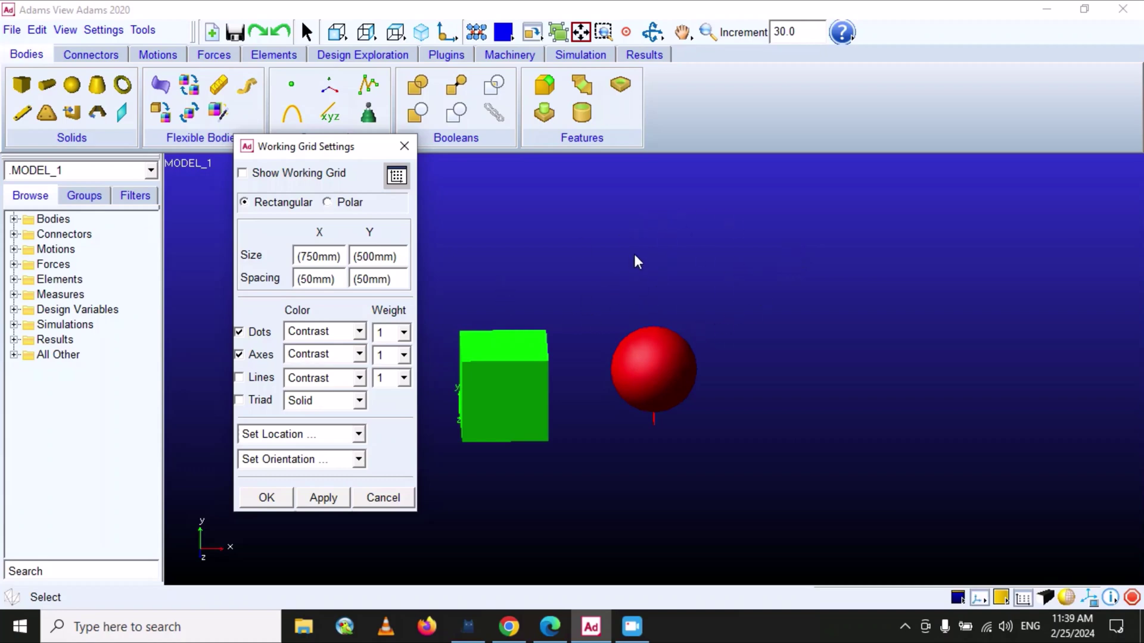
click(242, 174)
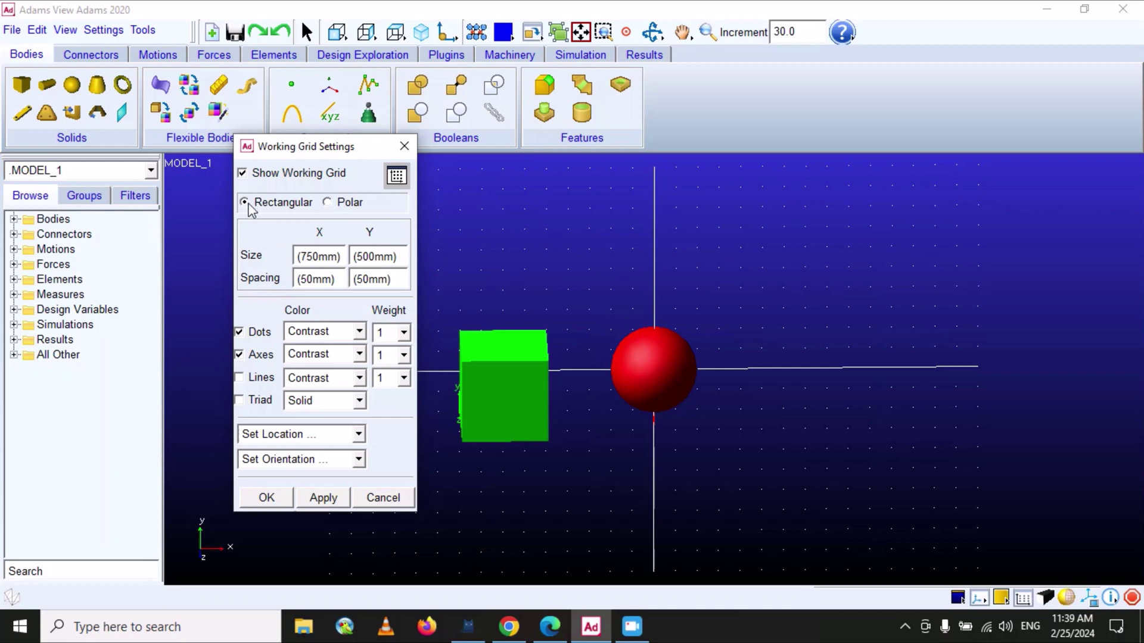
Try the polar type for the working grid and return it to rectangular.
click(707, 31)
drag(745, 209, 745, 234)
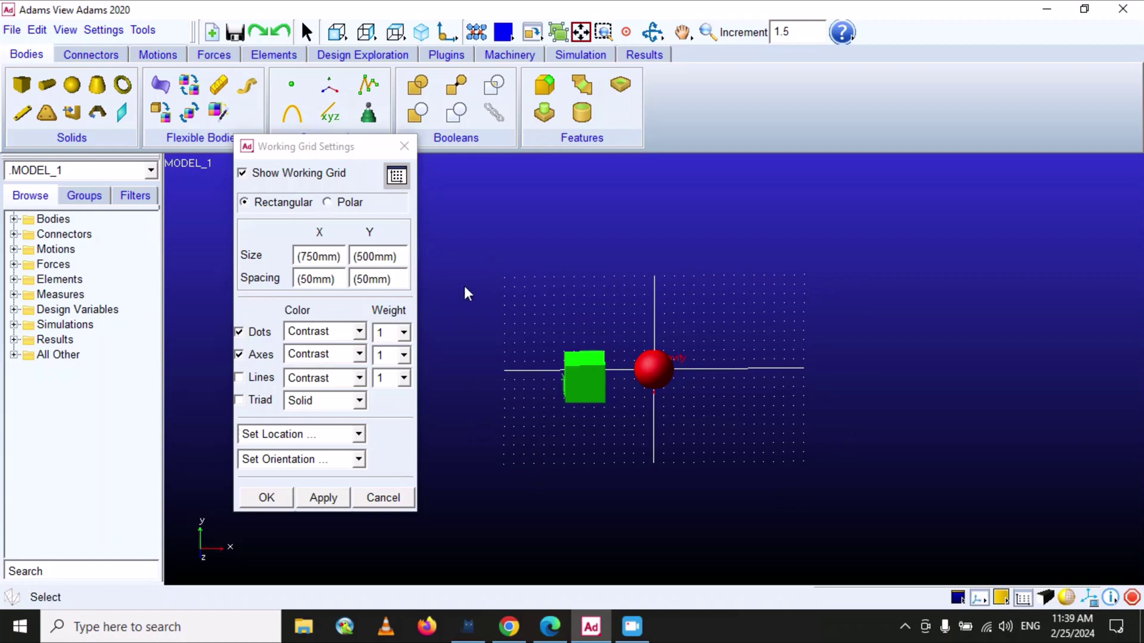
click(327, 203)
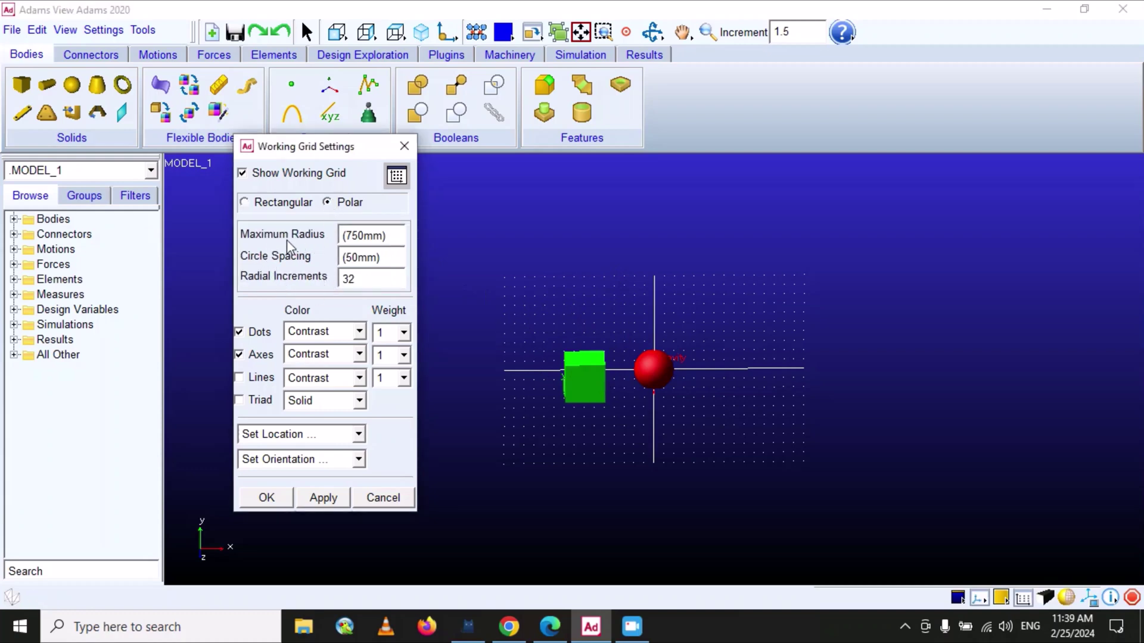
click(324, 498)
click(255, 203)
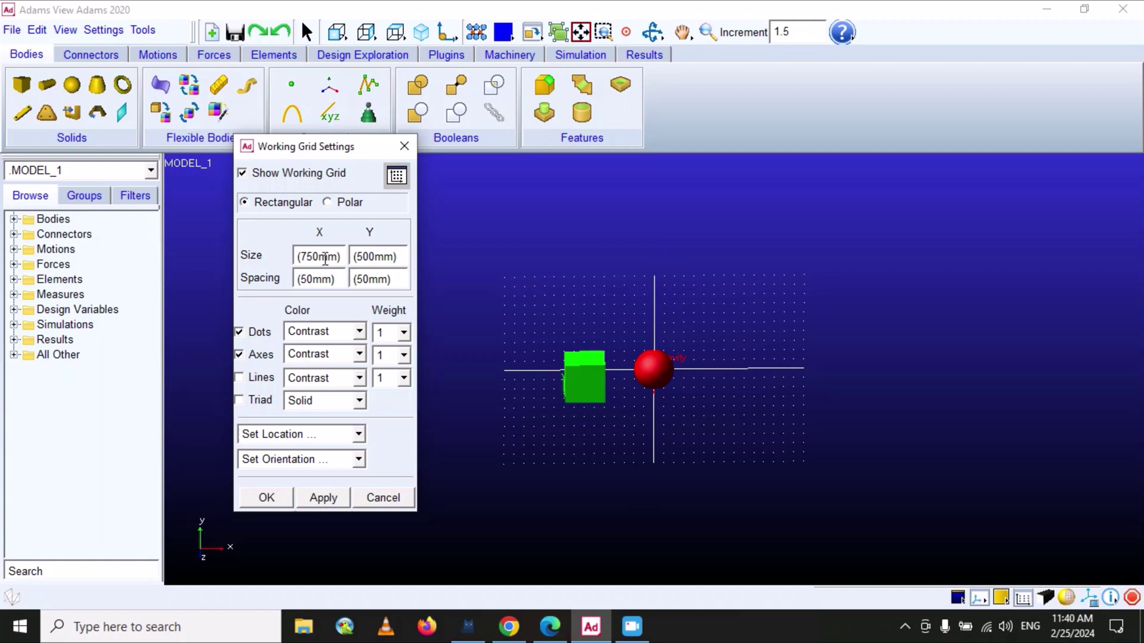
Set the rectangular working grid's Y size to 600 mm and apply it.
drag(374, 257, 354, 255)
text(600)
click(334, 501)
Set the working grid spacing to 100 mm in both X and Y and apply it.
double_click(304, 278)
text(100)
click(326, 498)
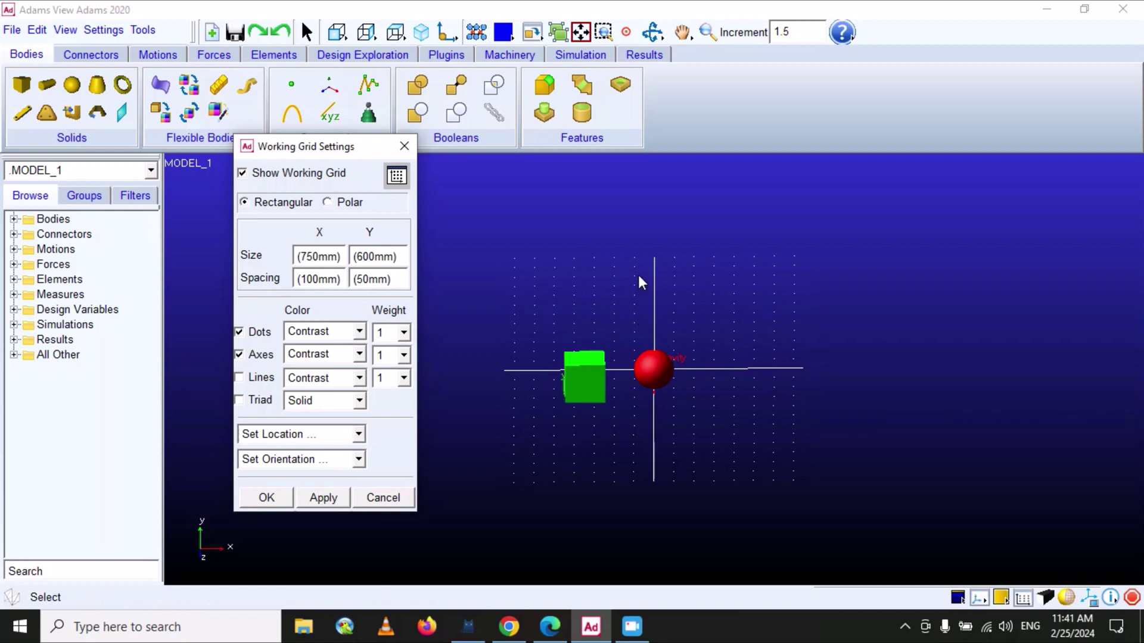
double_click(361, 279)
text(100)
click(319, 503)
Toggle the display of the working grid's dots and axes, leaving both enabled.
click(323, 499)
click(239, 332)
click(239, 354)
click(322, 498)
Try a weight of 2 for the grid dots and set it back to 1.
click(404, 333)
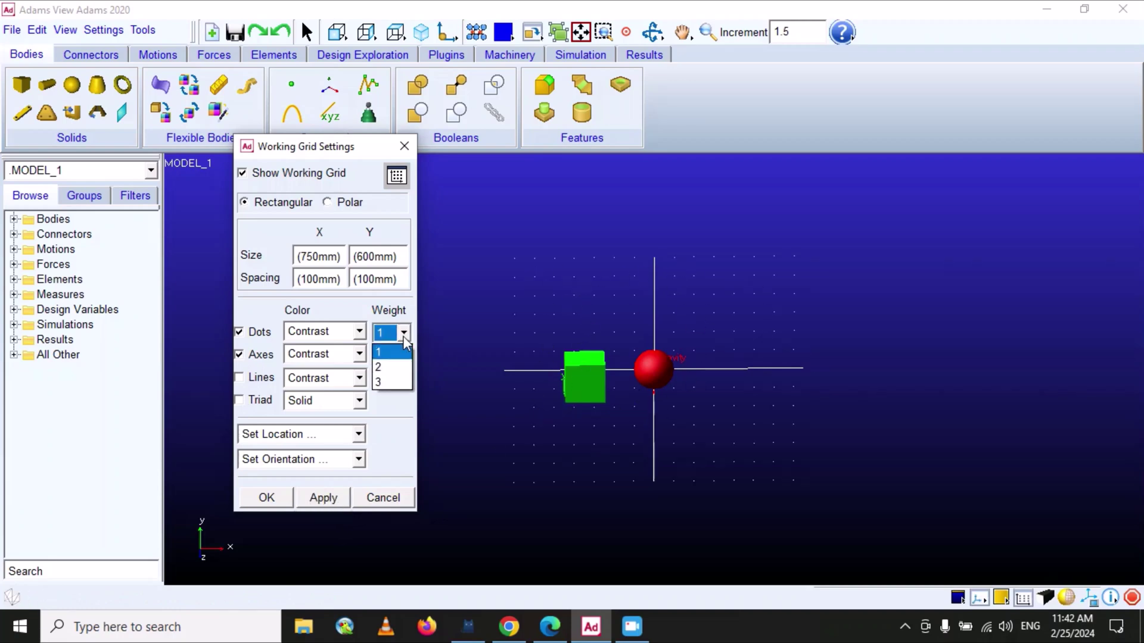
click(389, 367)
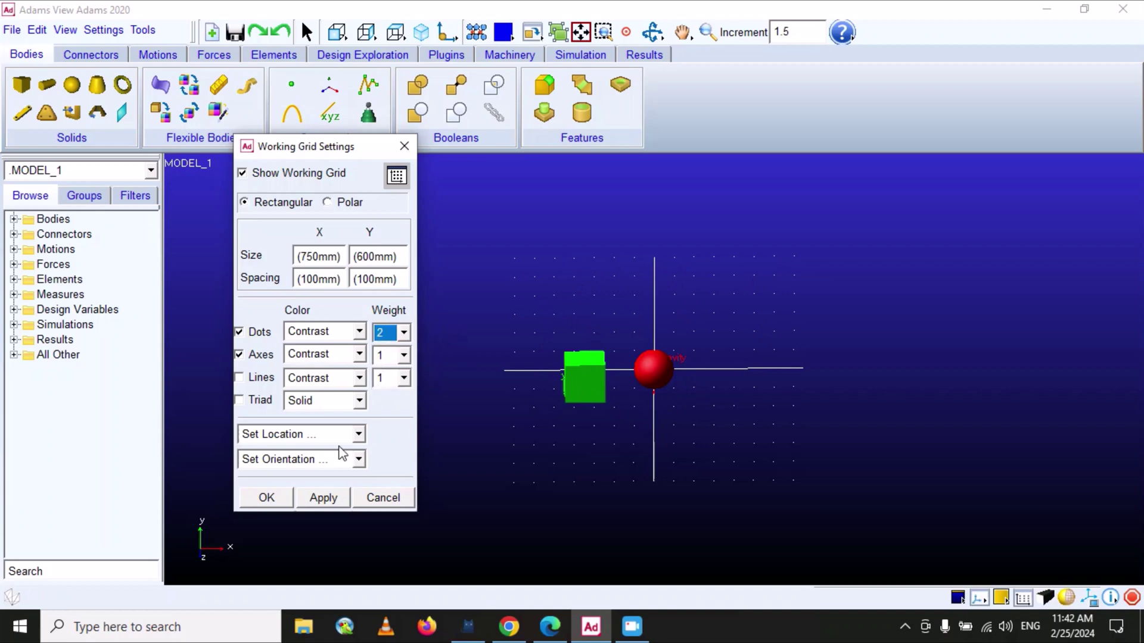
click(322, 498)
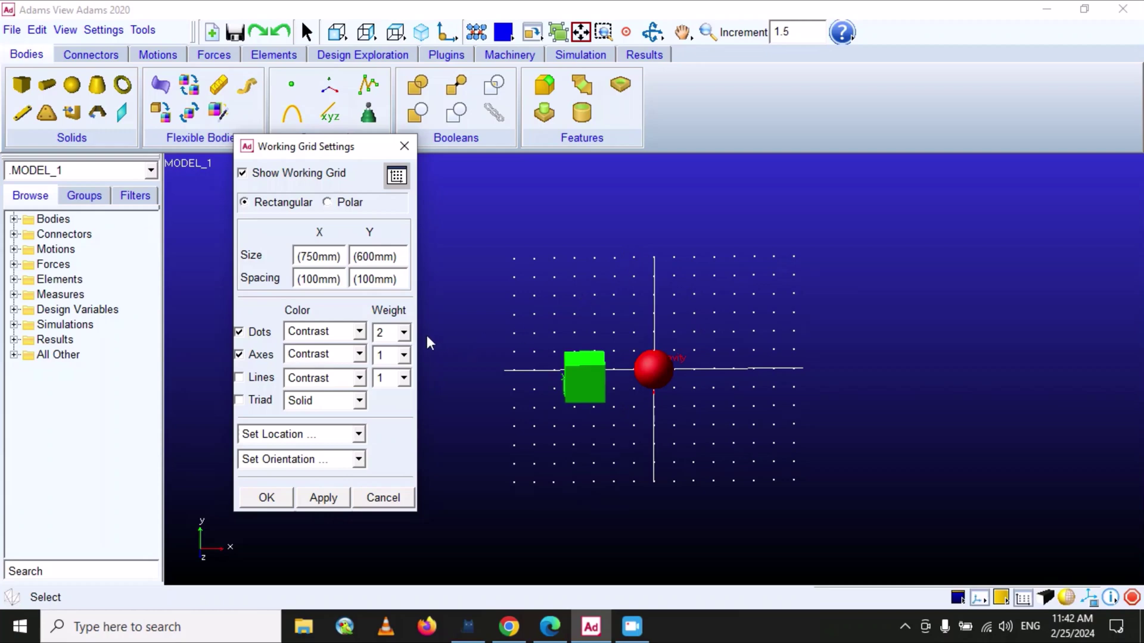
click(404, 332)
click(403, 351)
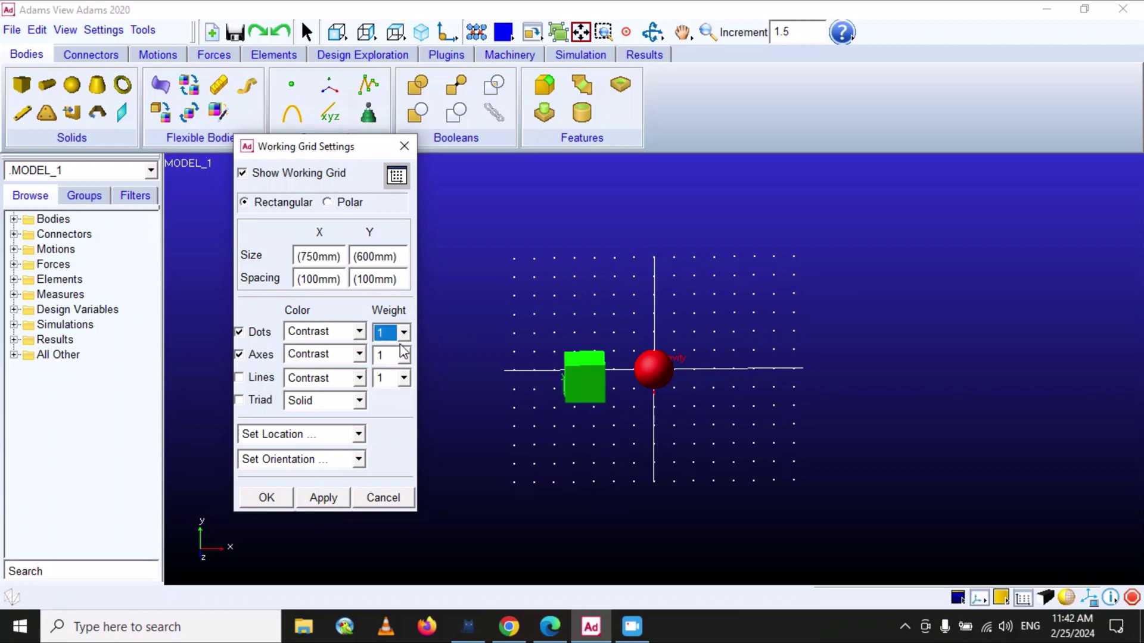
click(324, 498)
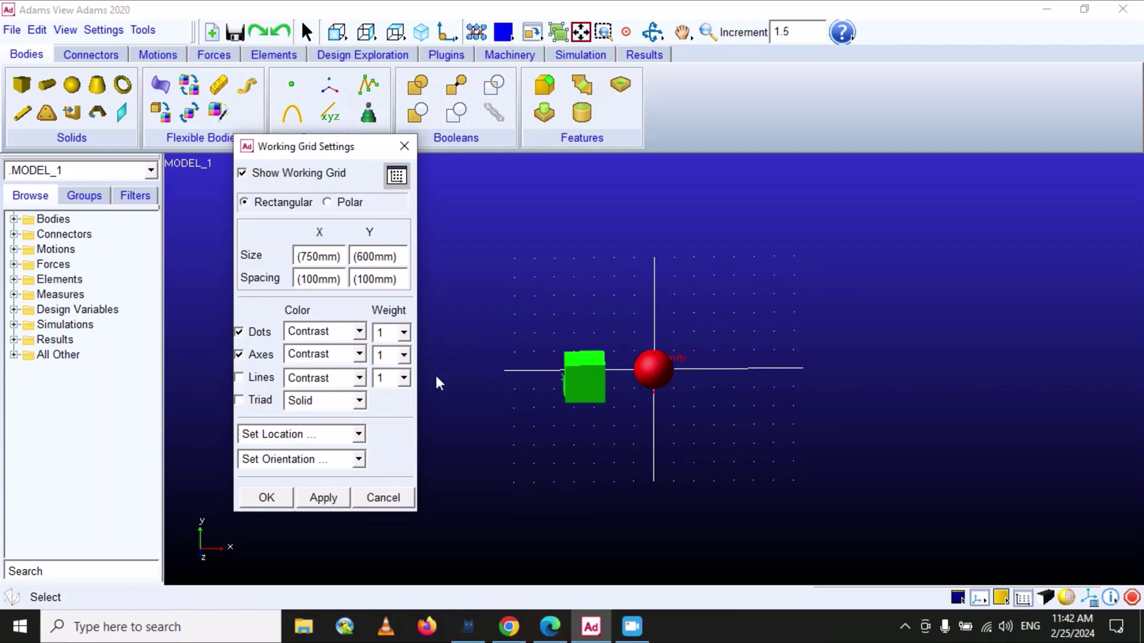
Apply a weight of 2 to the grid axes and set their weight back to 1.
click(405, 356)
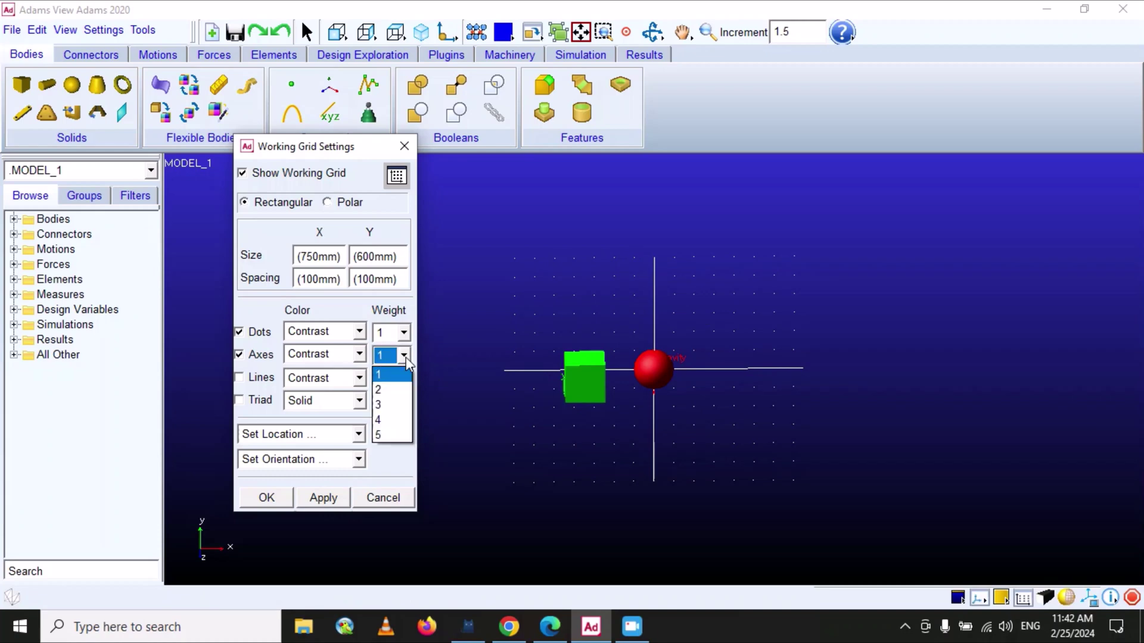
click(391, 390)
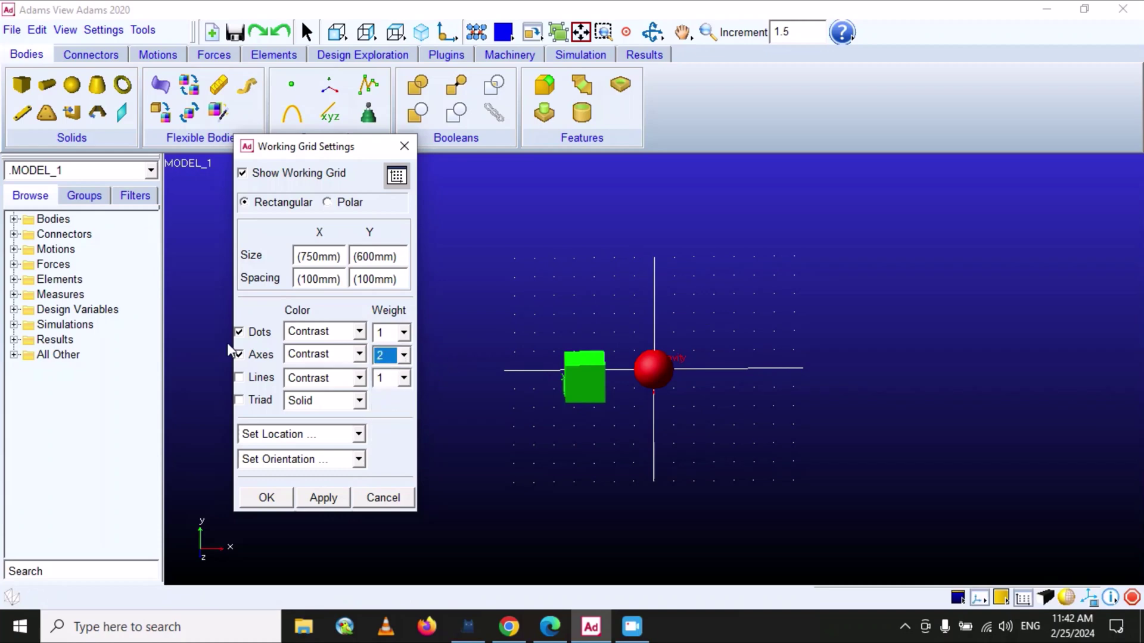
click(333, 500)
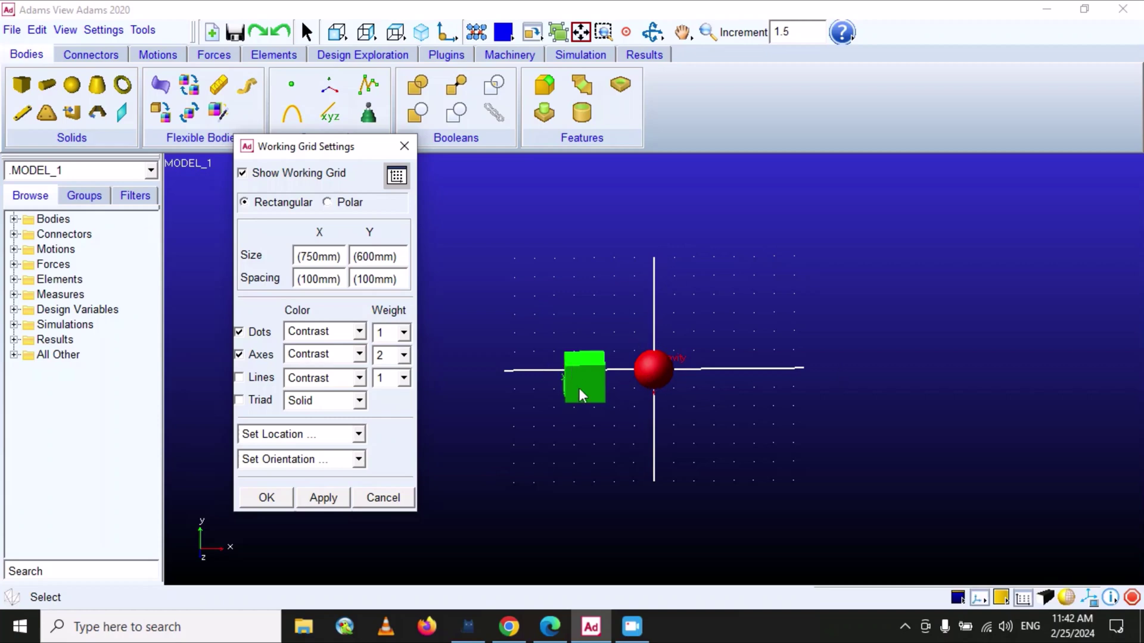
click(404, 355)
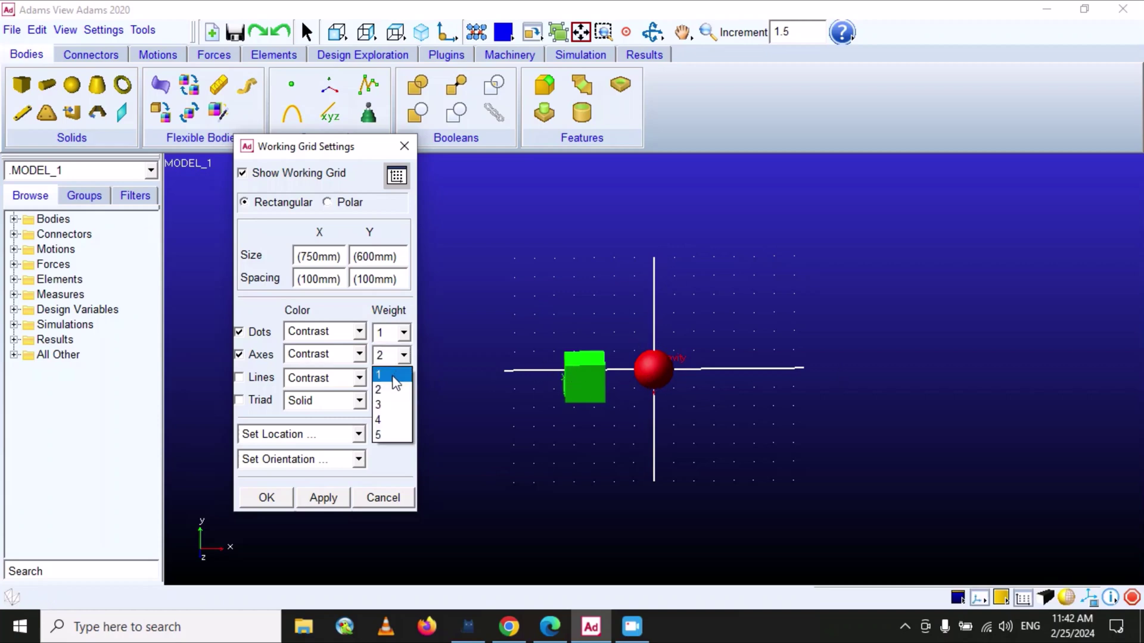
click(386, 373)
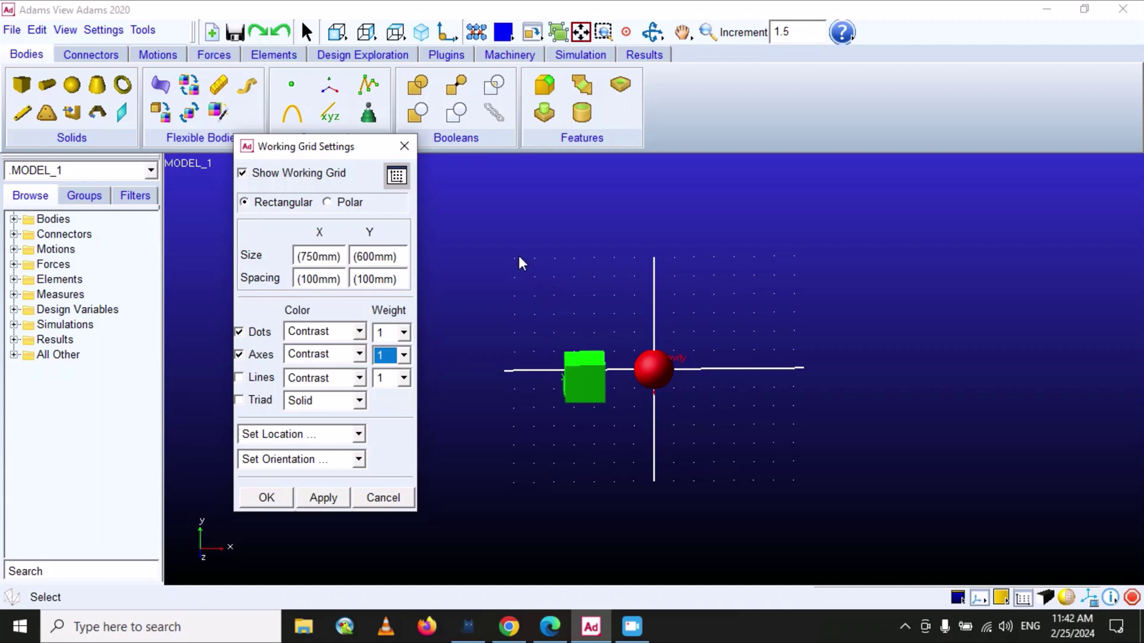
Display the working grid as lines and turn the lines off again.
click(240, 377)
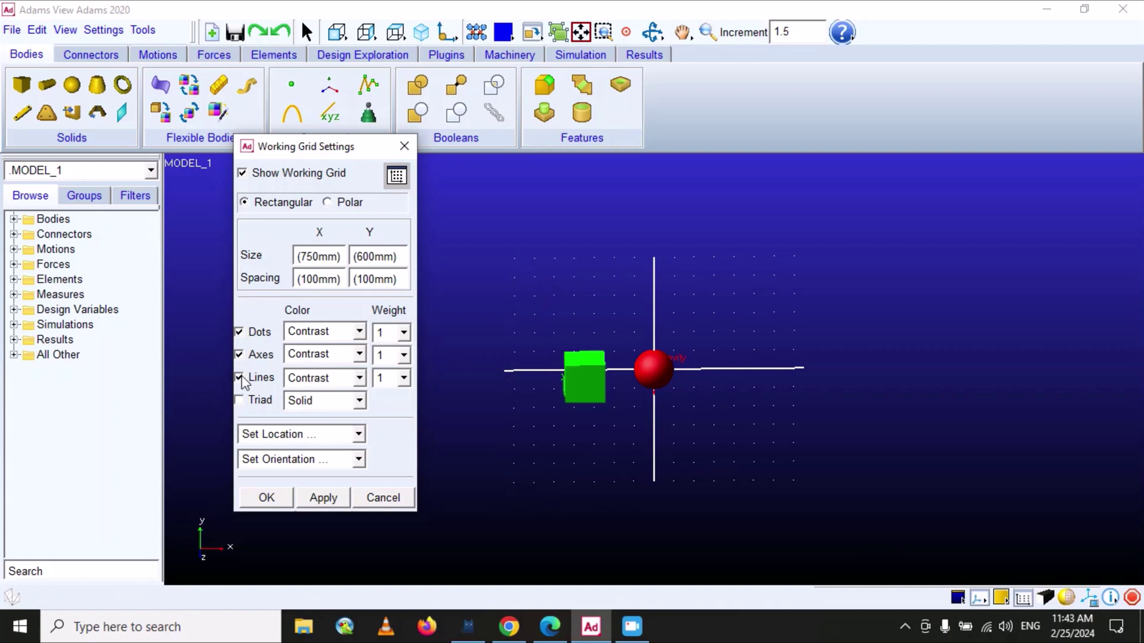
click(323, 498)
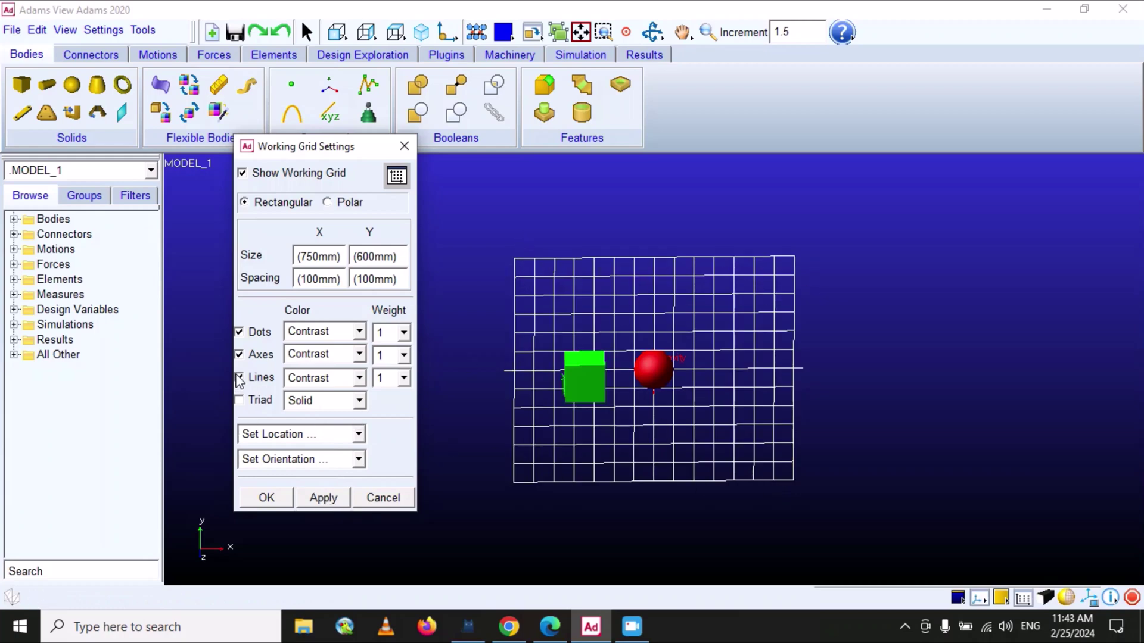
click(324, 499)
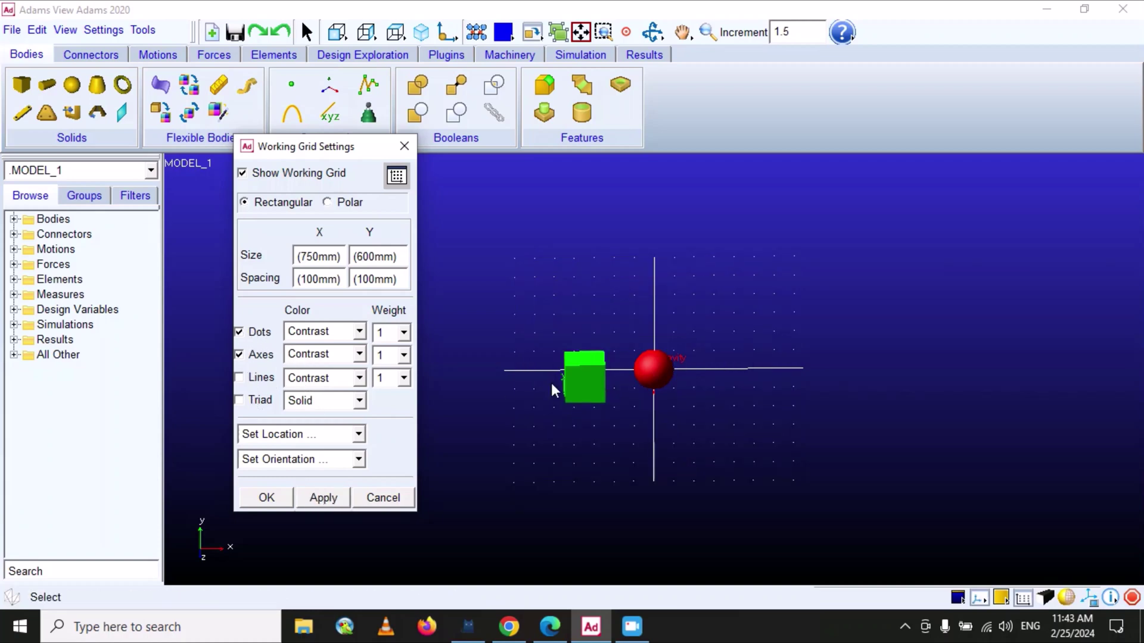
Review the location options for the working grid and close its settings.
click(359, 434)
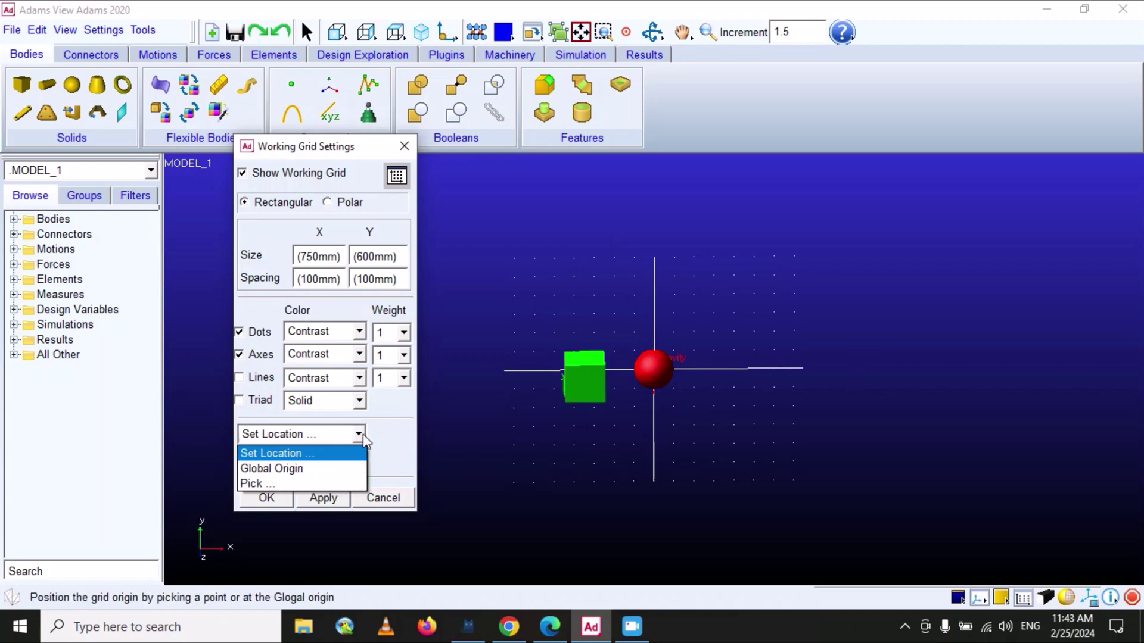
click(402, 437)
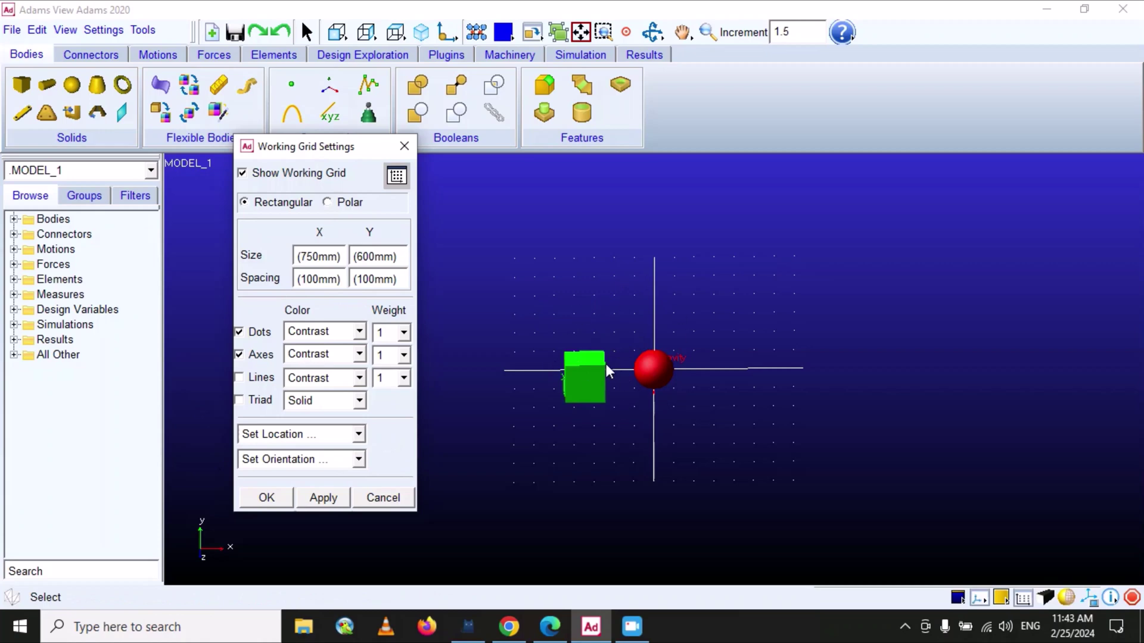
click(385, 498)
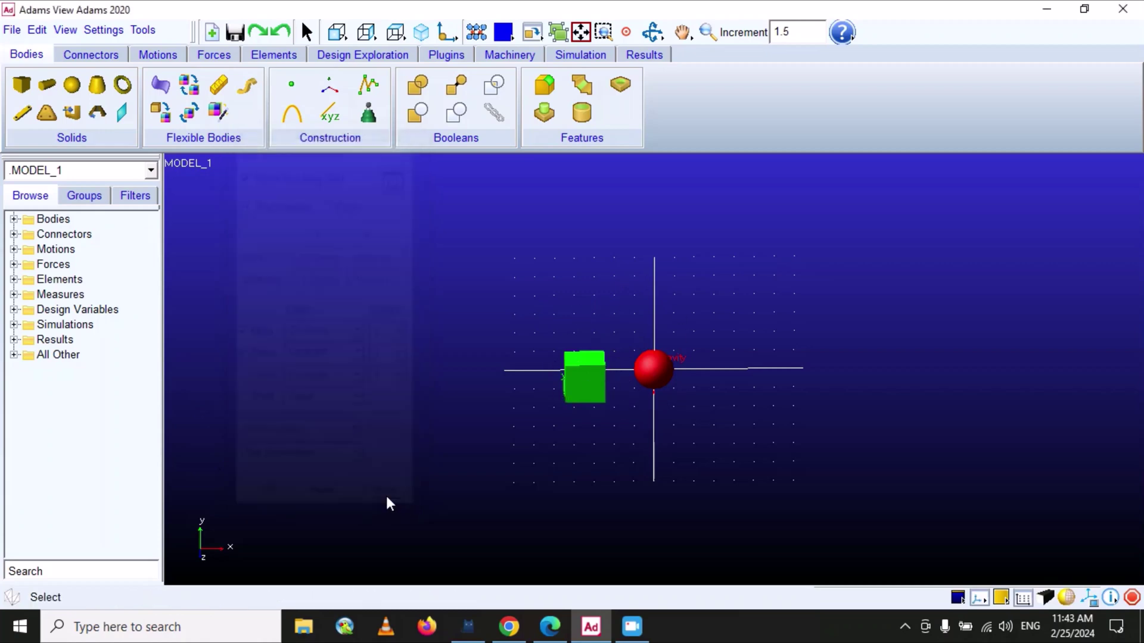
Compare the MMKS, MKS, CGS and IPS unit presets and confirm MMKS as the model's units.
click(105, 31)
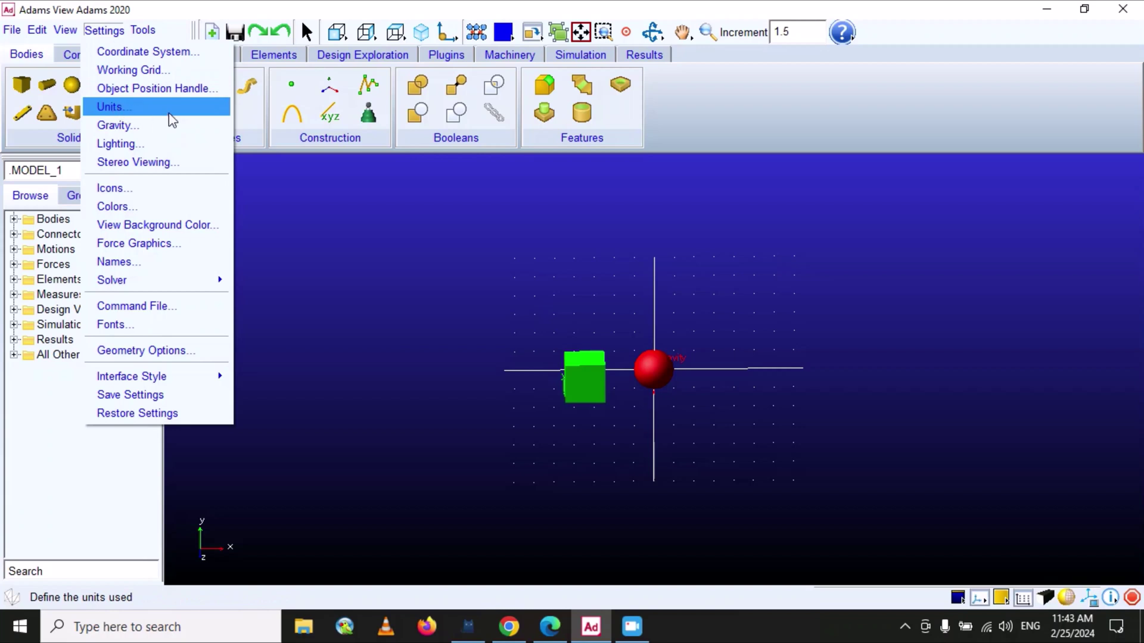
click(123, 113)
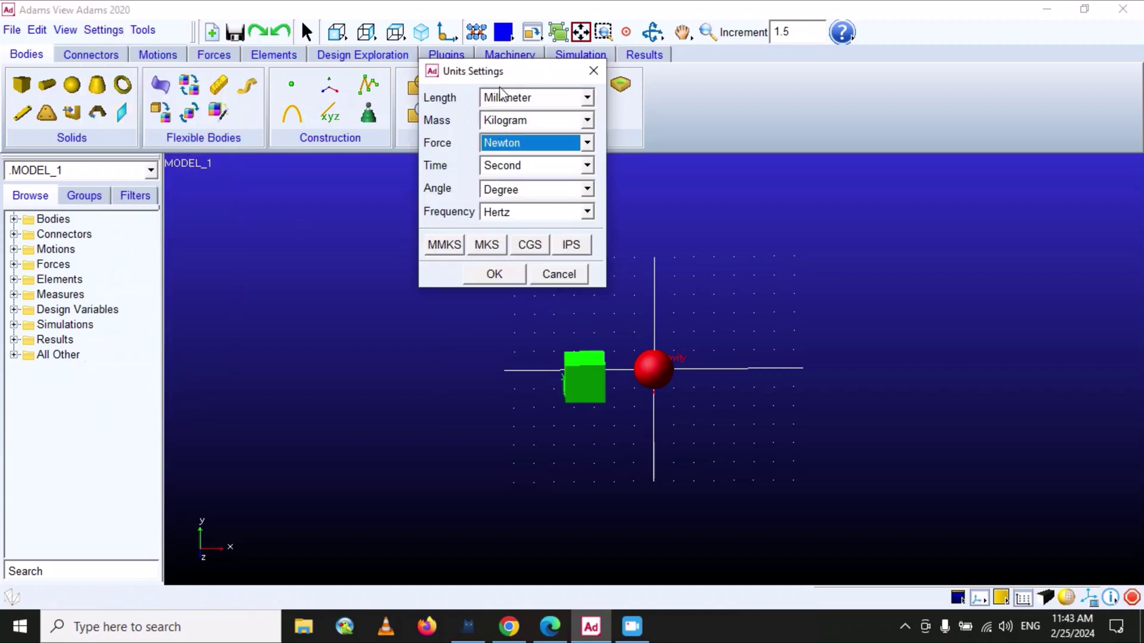
drag(499, 71, 442, 152)
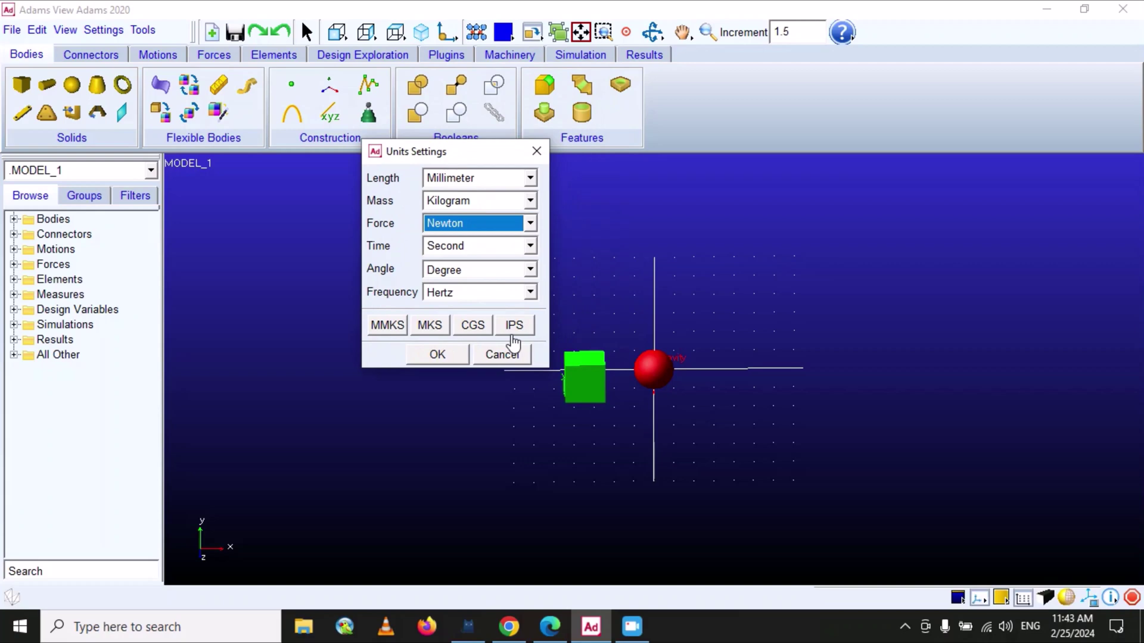
click(387, 328)
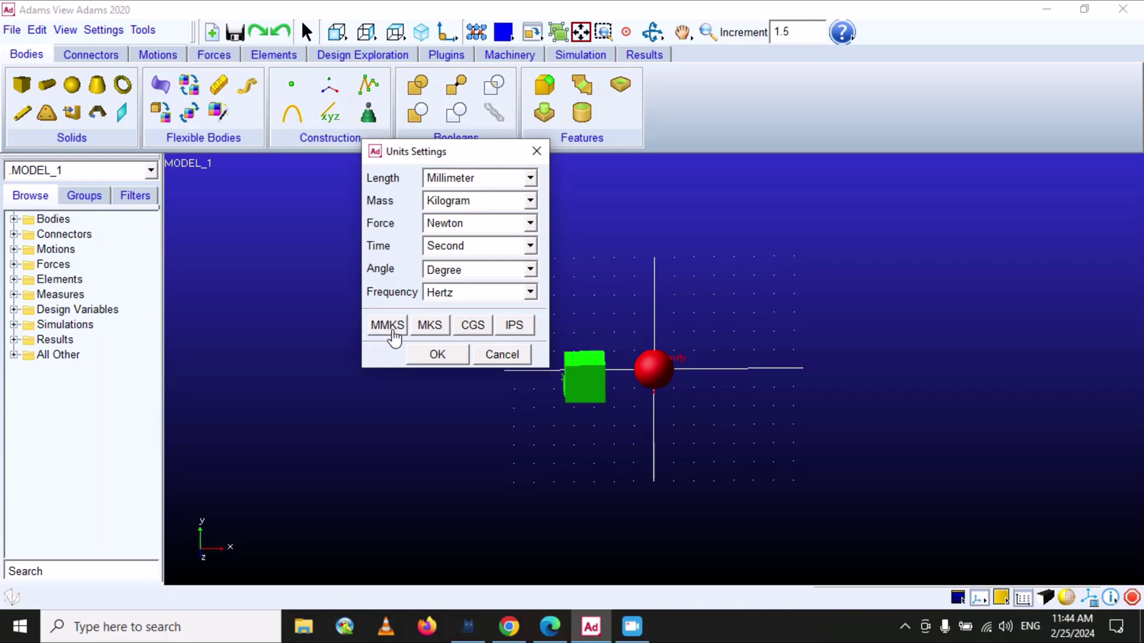
click(424, 331)
click(470, 332)
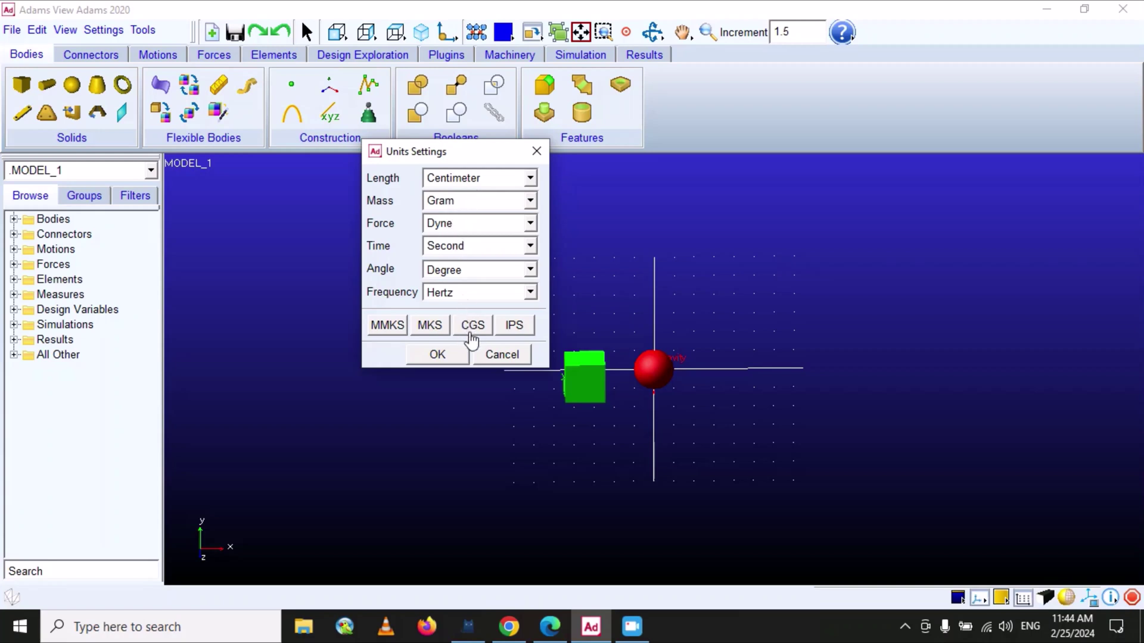
click(513, 329)
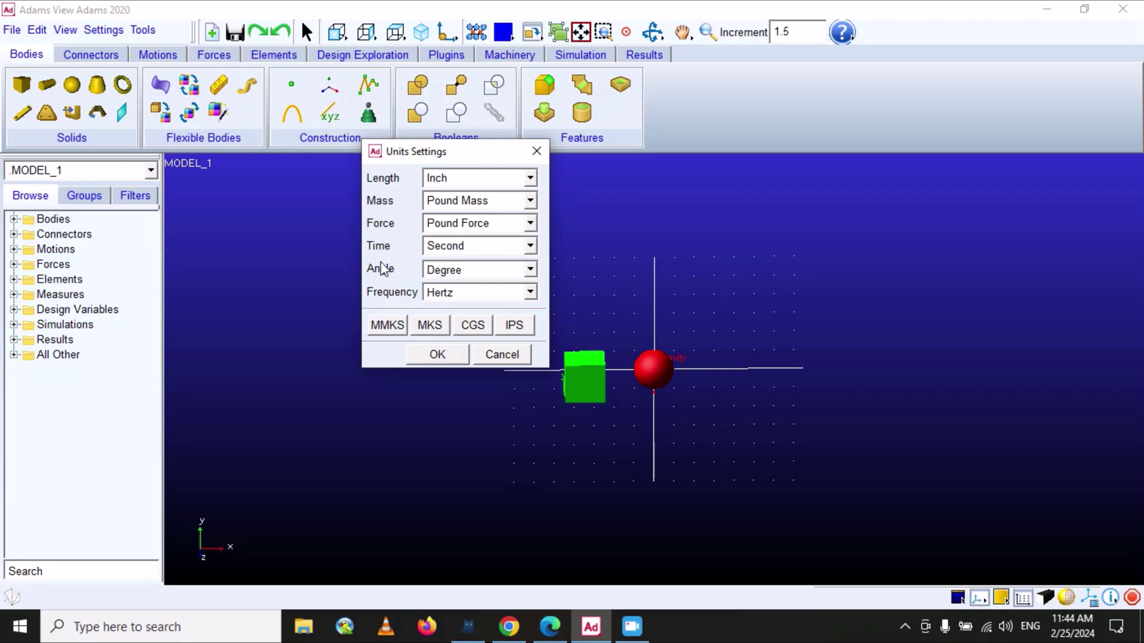
click(394, 325)
click(436, 355)
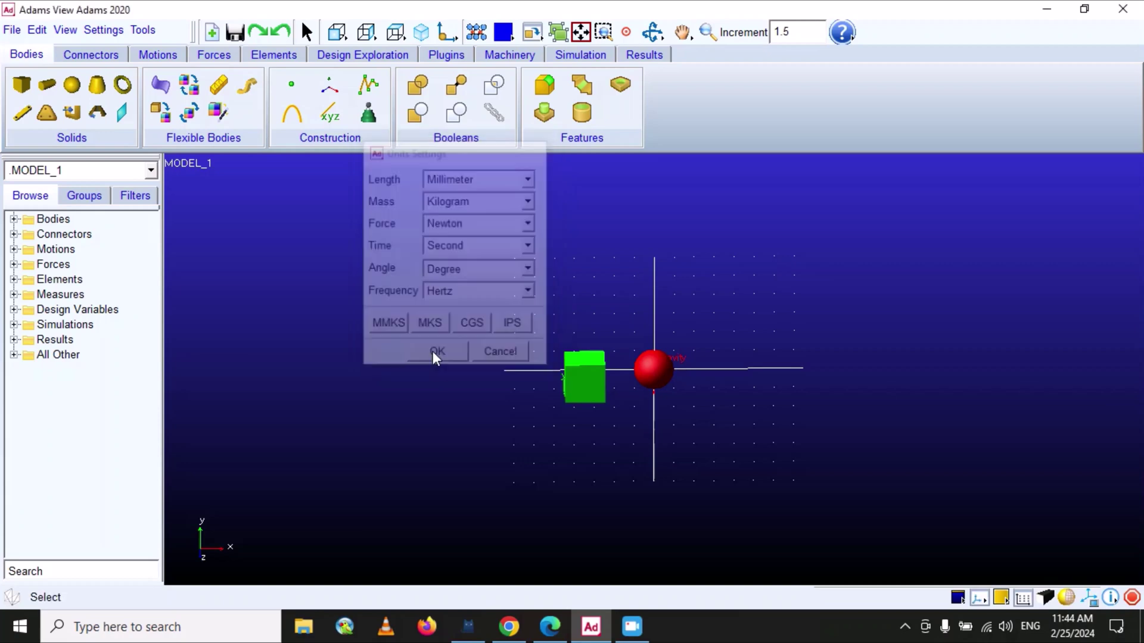
Set Earth gravity to act in the positive Y direction with a value of 9806.65.
click(119, 31)
click(139, 126)
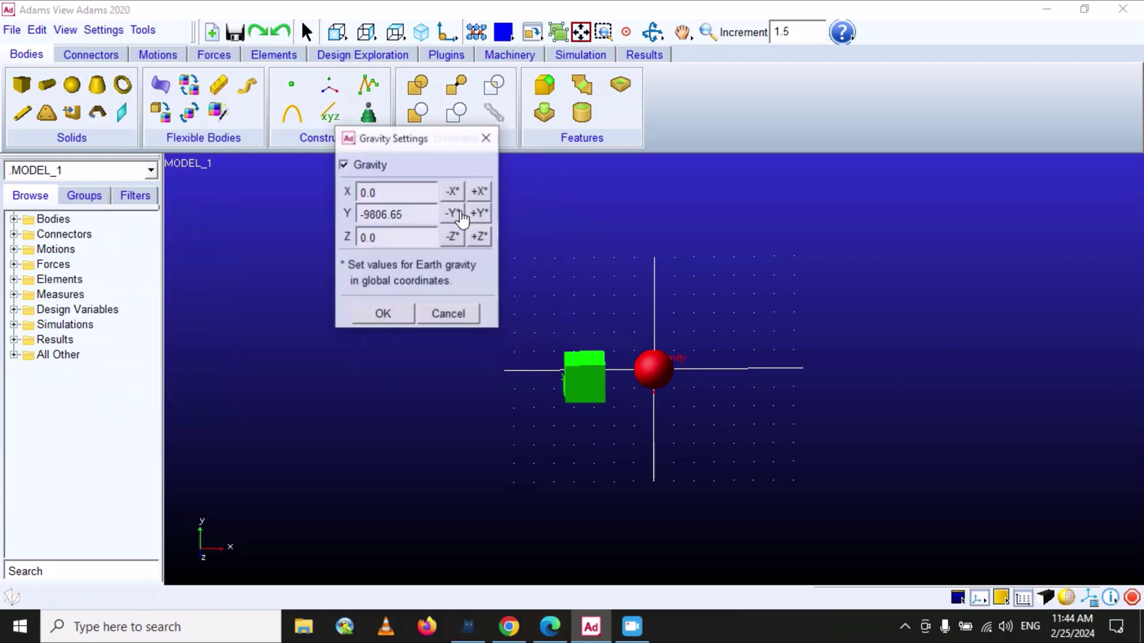
drag(441, 143, 393, 192)
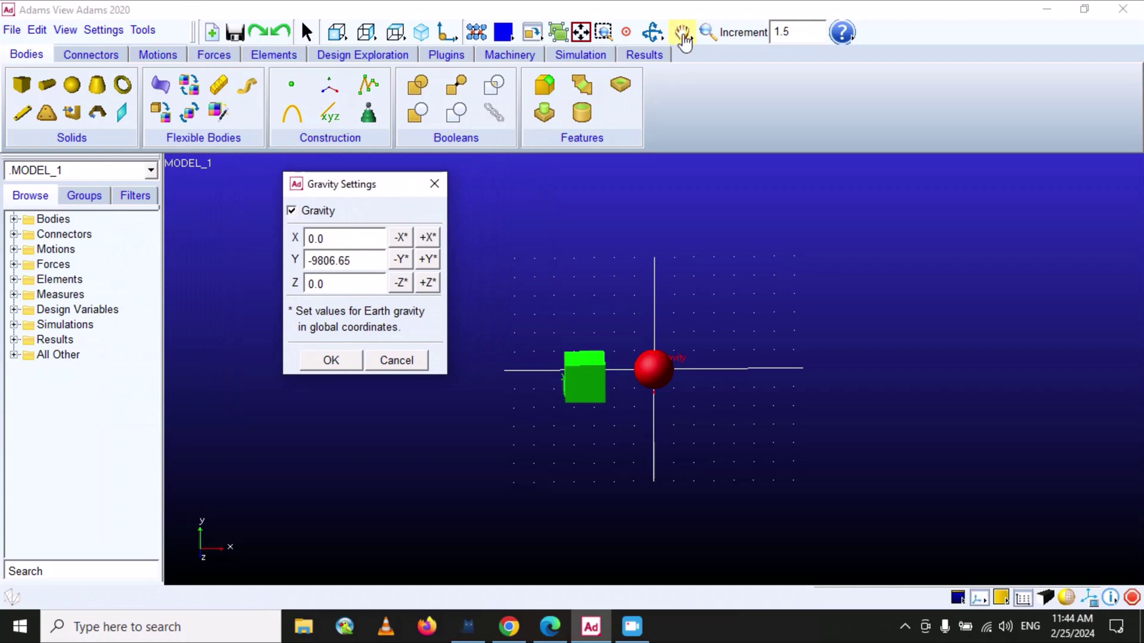
click(709, 33)
drag(656, 379, 667, 304)
click(652, 32)
drag(651, 223, 706, 204)
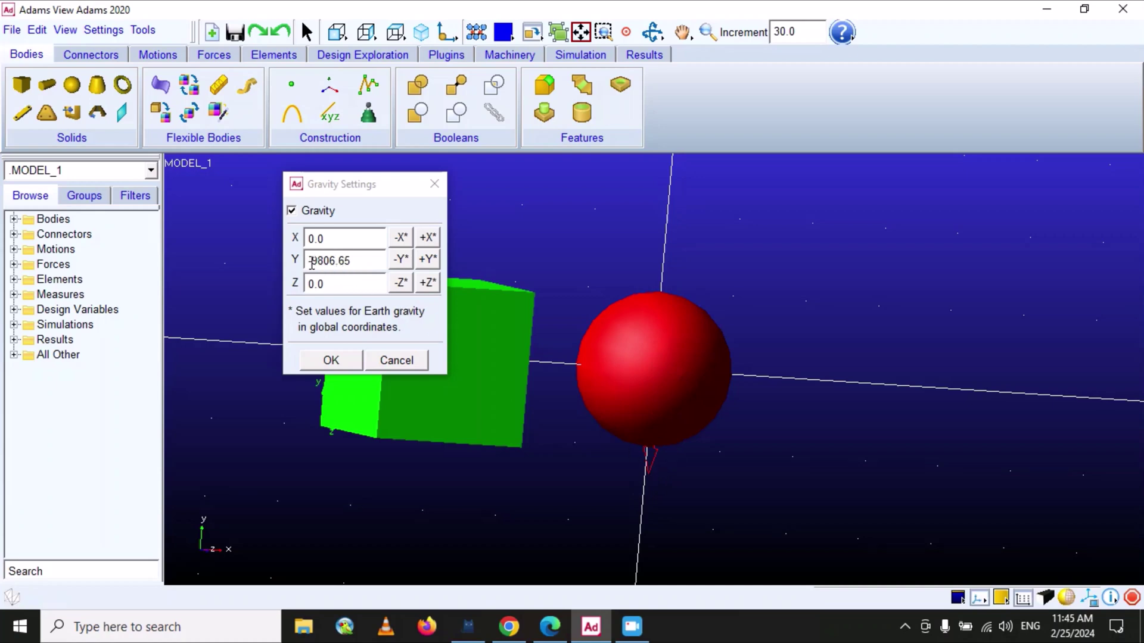
click(428, 261)
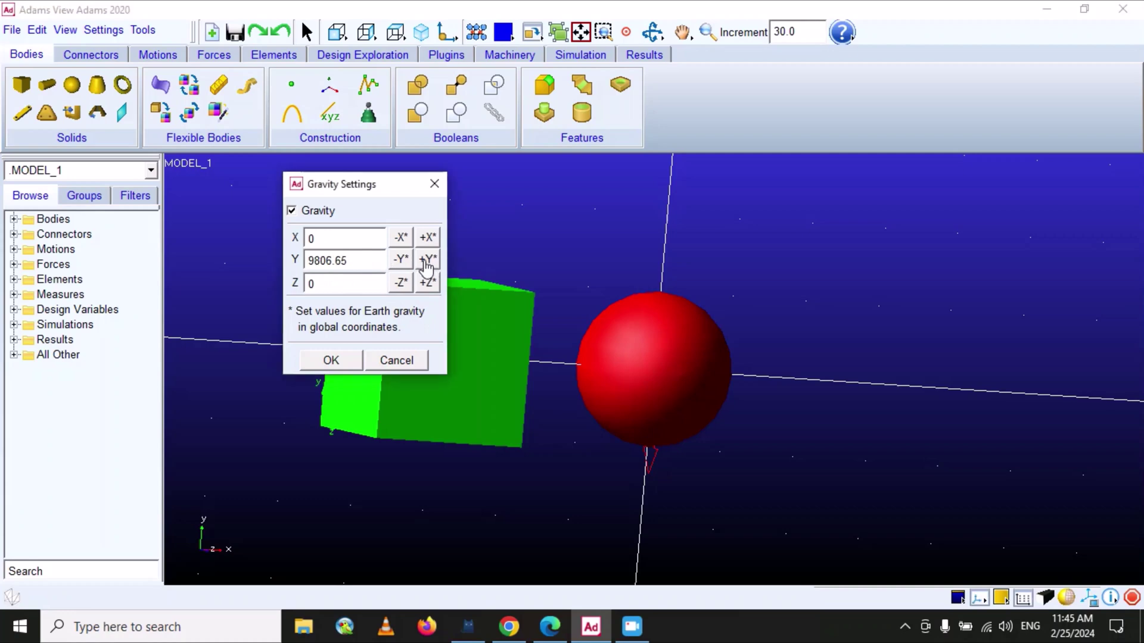
click(334, 359)
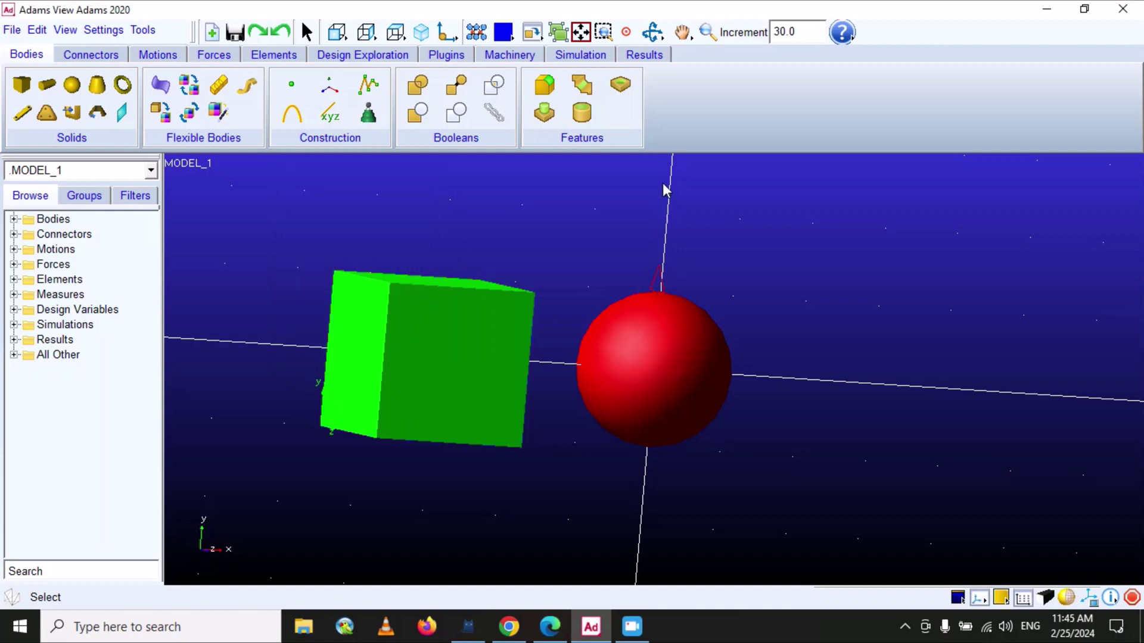
Set Earth gravity to the negative Y direction with a value of -9806.65.
click(101, 30)
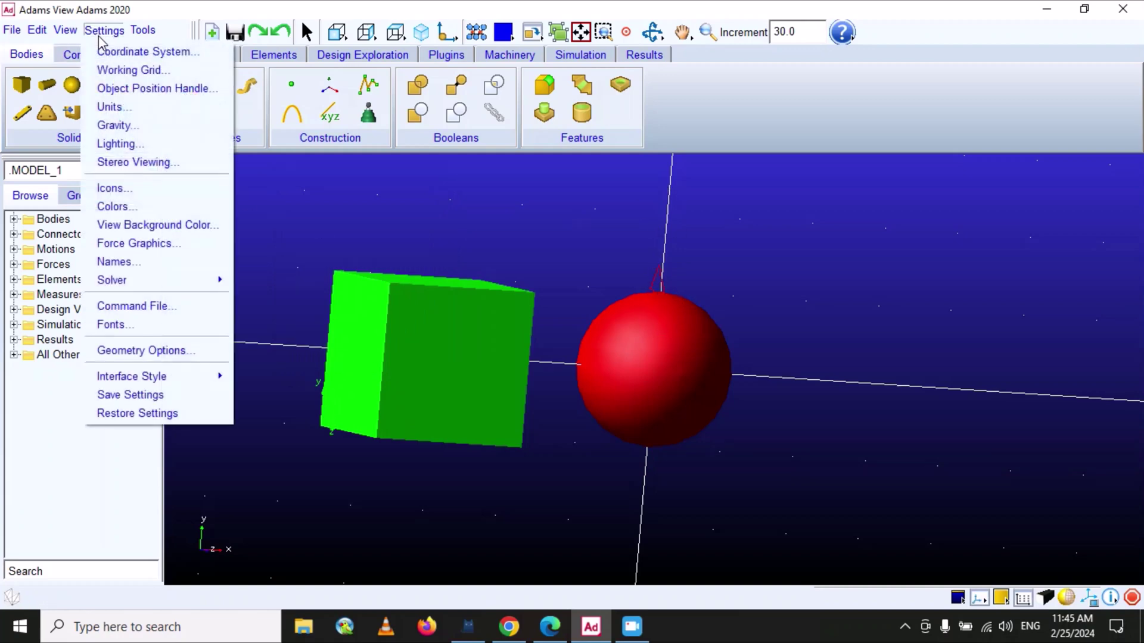
click(106, 124)
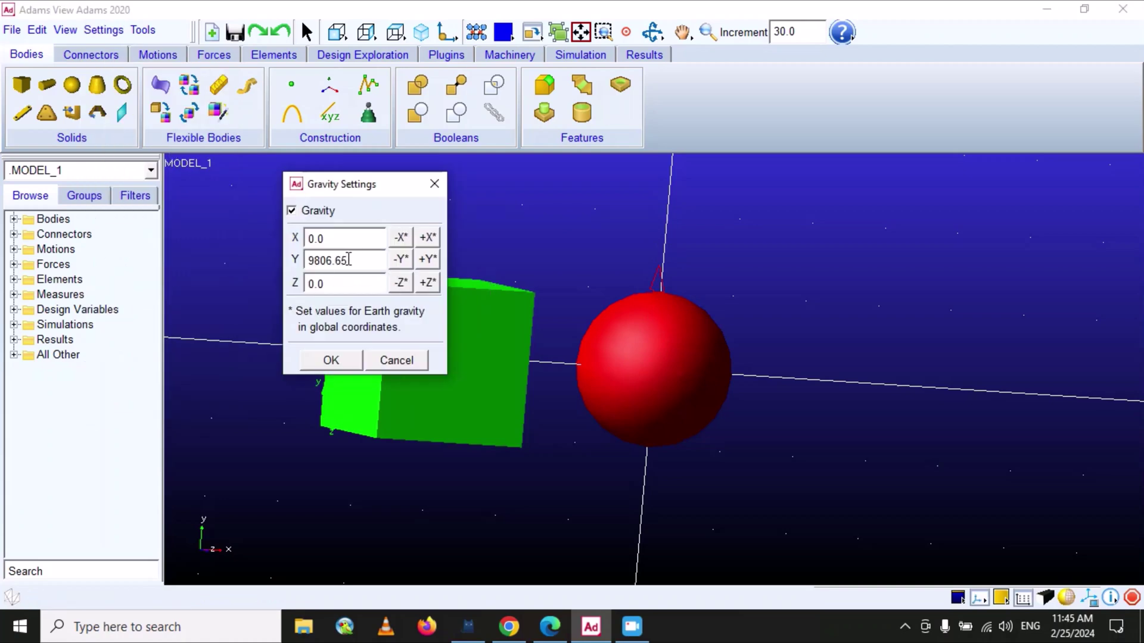
click(400, 259)
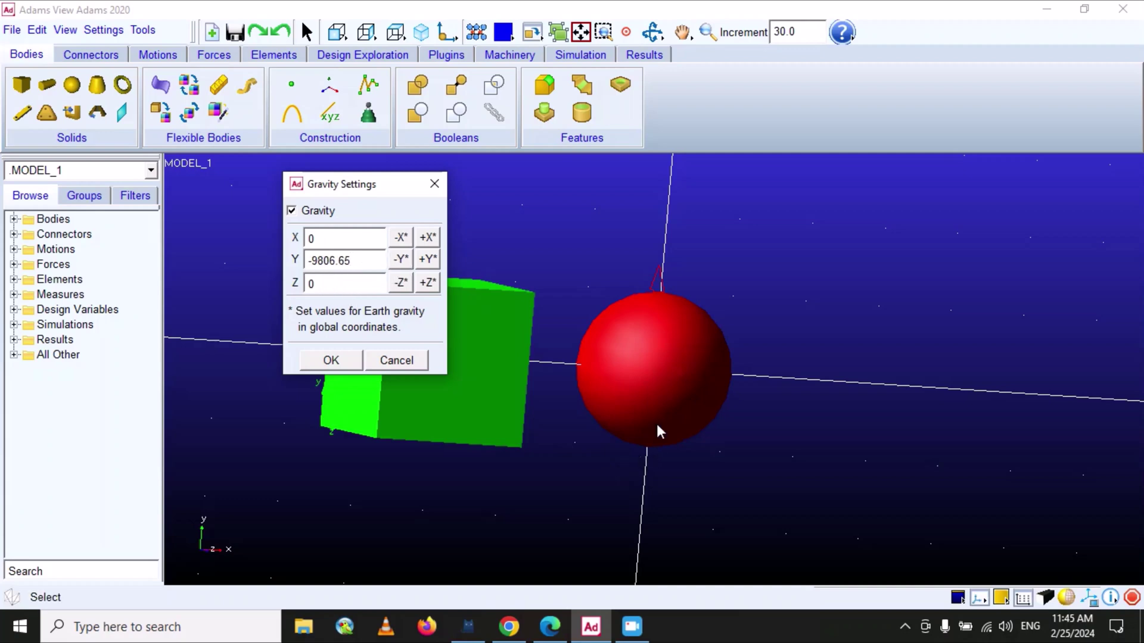
click(348, 367)
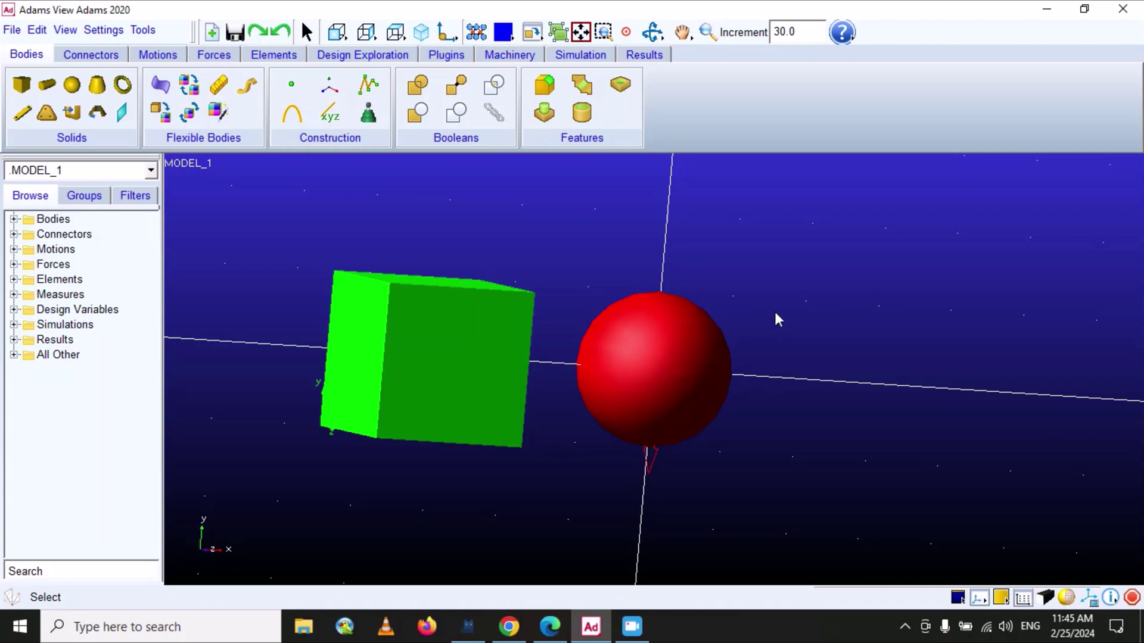
Set the view lighting to an intensity of 1.0, ambient light of 0.16 and a light angle of 36.
click(116, 33)
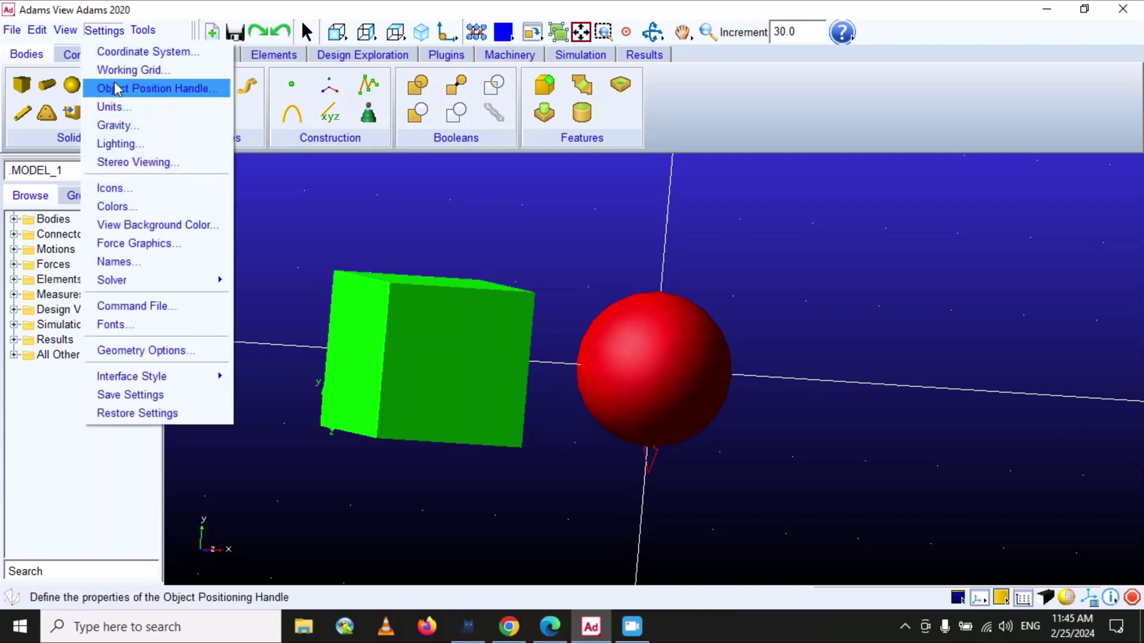
click(153, 146)
drag(325, 111, 225, 91)
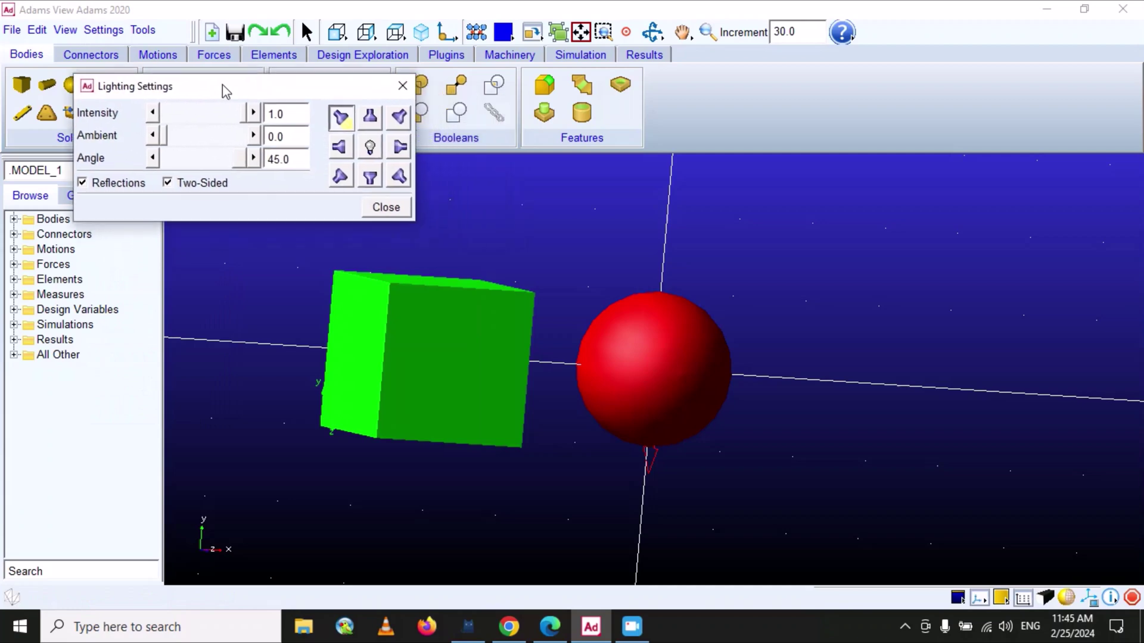
click(704, 37)
drag(640, 240, 640, 258)
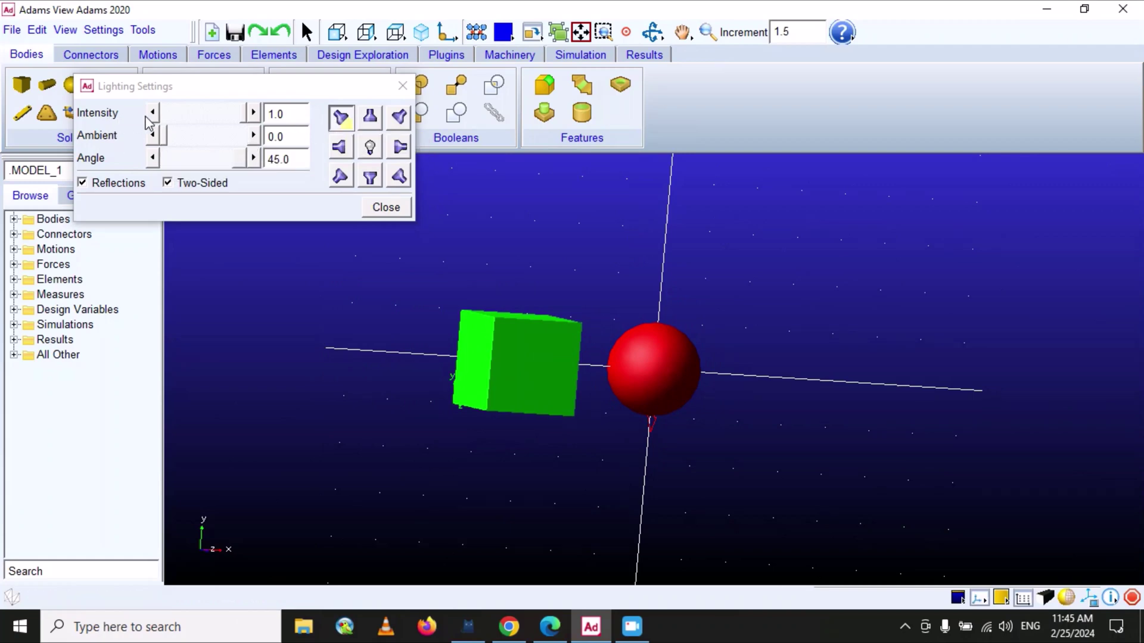
mouse_move(249, 117)
mouse_down()
mouse_move(179, 112)
mouse_move(253, 119)
mouse_up()
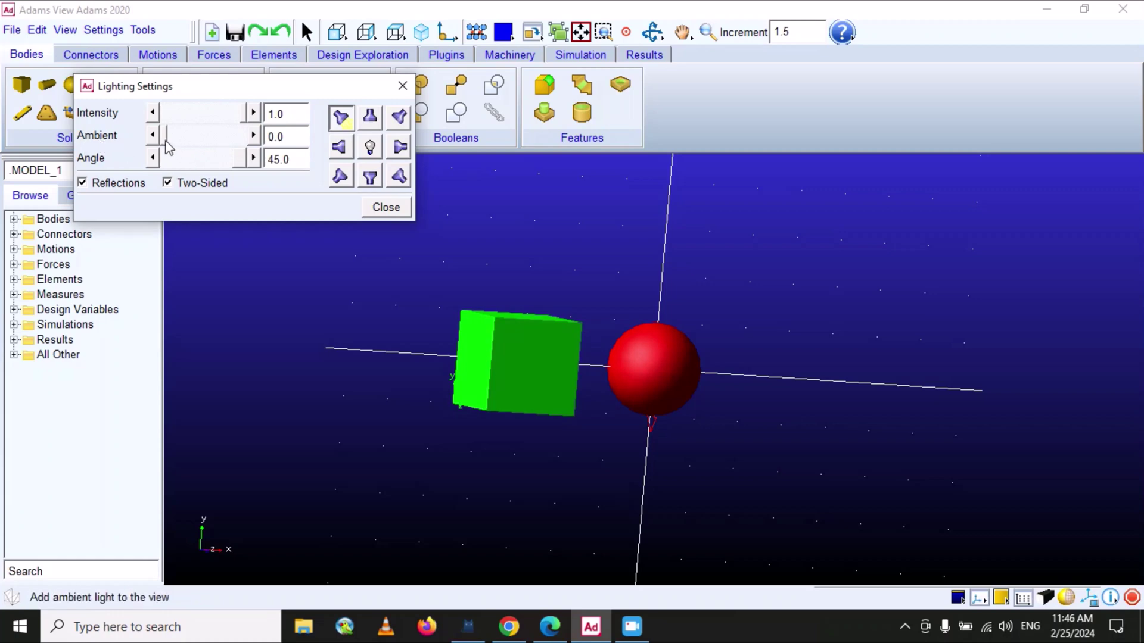
mouse_move(169, 147)
mouse_down()
mouse_move(197, 146)
mouse_move(178, 149)
mouse_move(226, 172)
mouse_up()
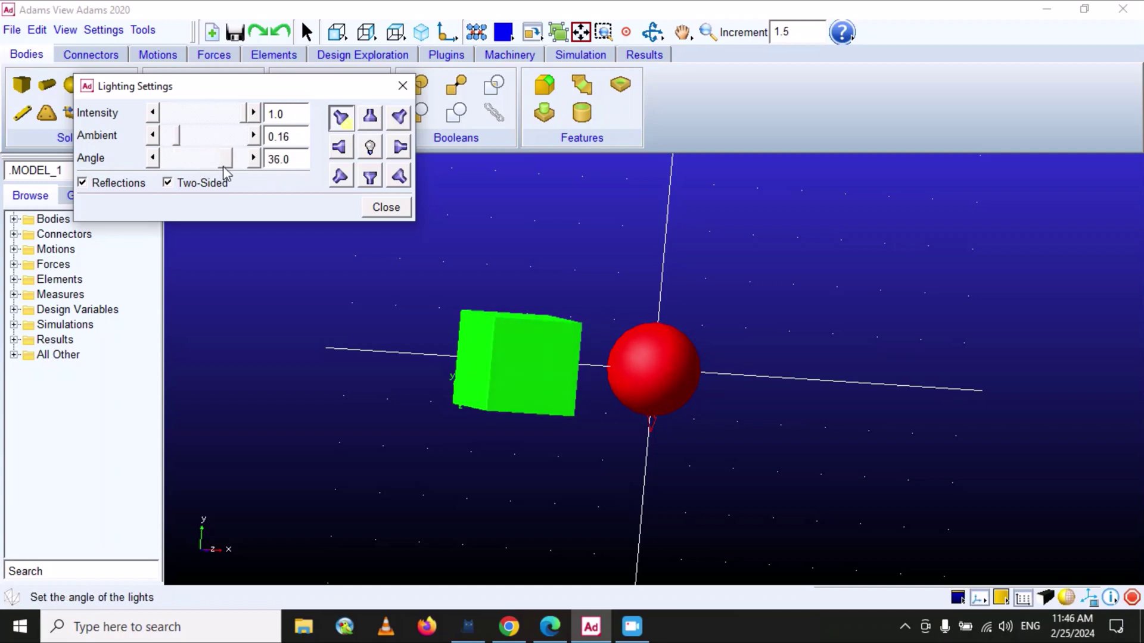
Switch on the upper-right, left, right, lower-right, bottom, lower-left and centre lights in addition to the upper-left light.
click(653, 32)
drag(643, 191, 539, 227)
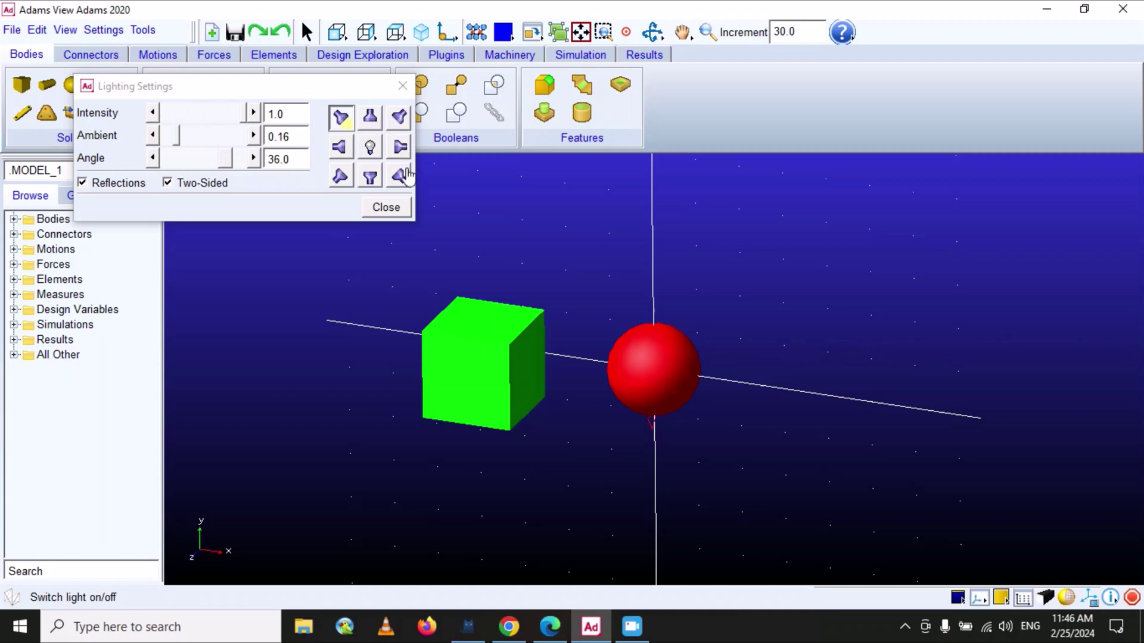
click(397, 116)
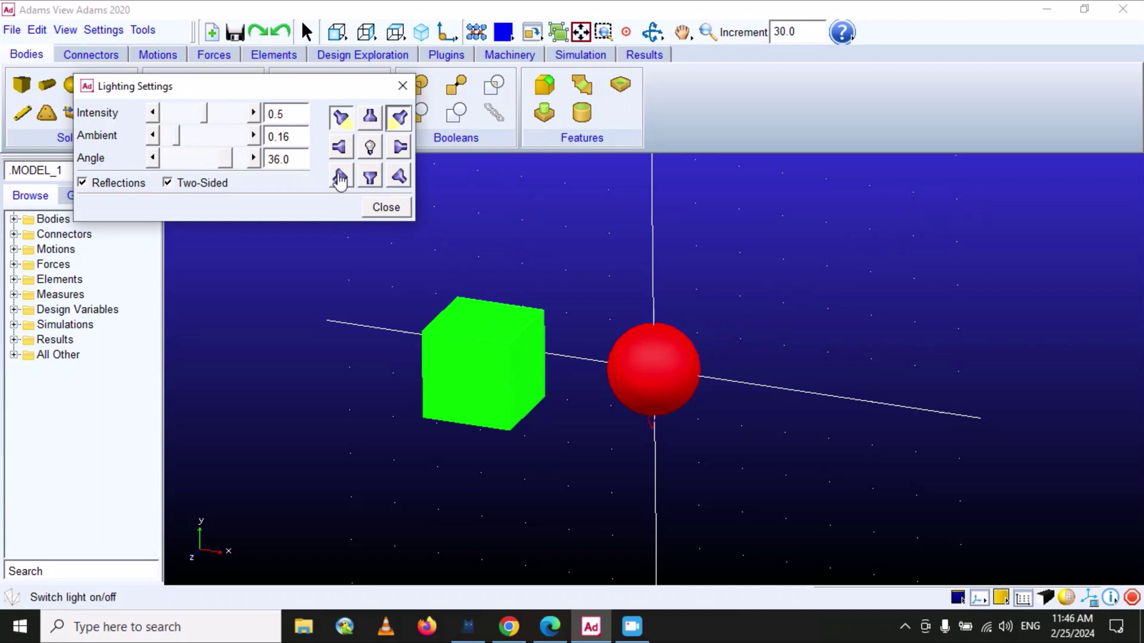
click(339, 149)
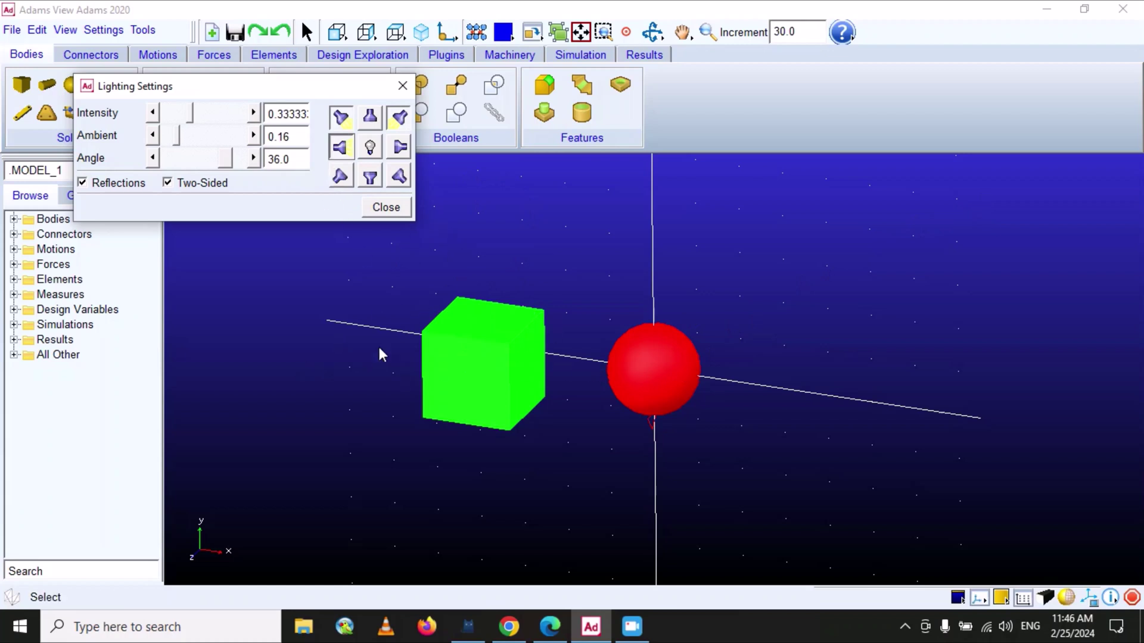
click(401, 147)
click(399, 177)
click(371, 177)
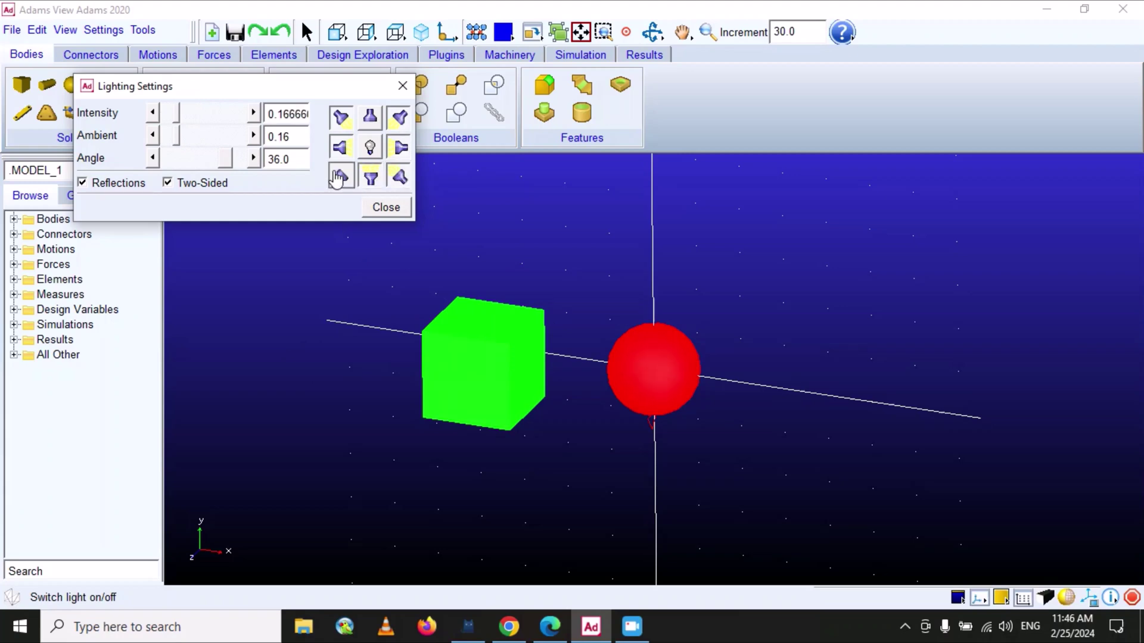
click(341, 177)
click(364, 151)
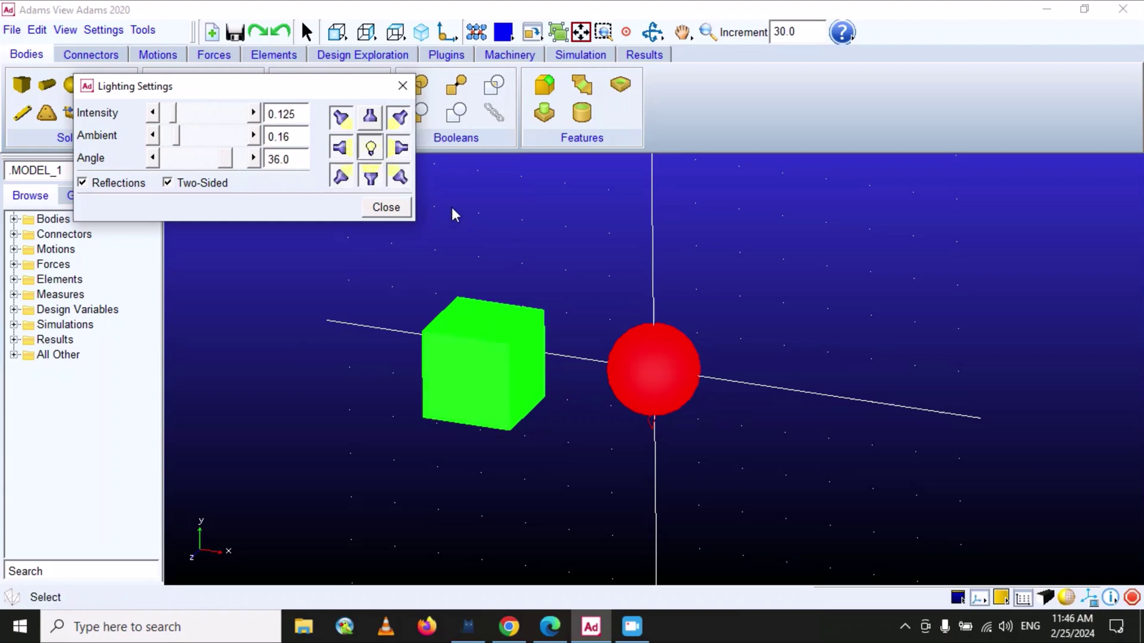
Switch off all lights except the upper-left and centre ones and close the lighting settings.
click(409, 116)
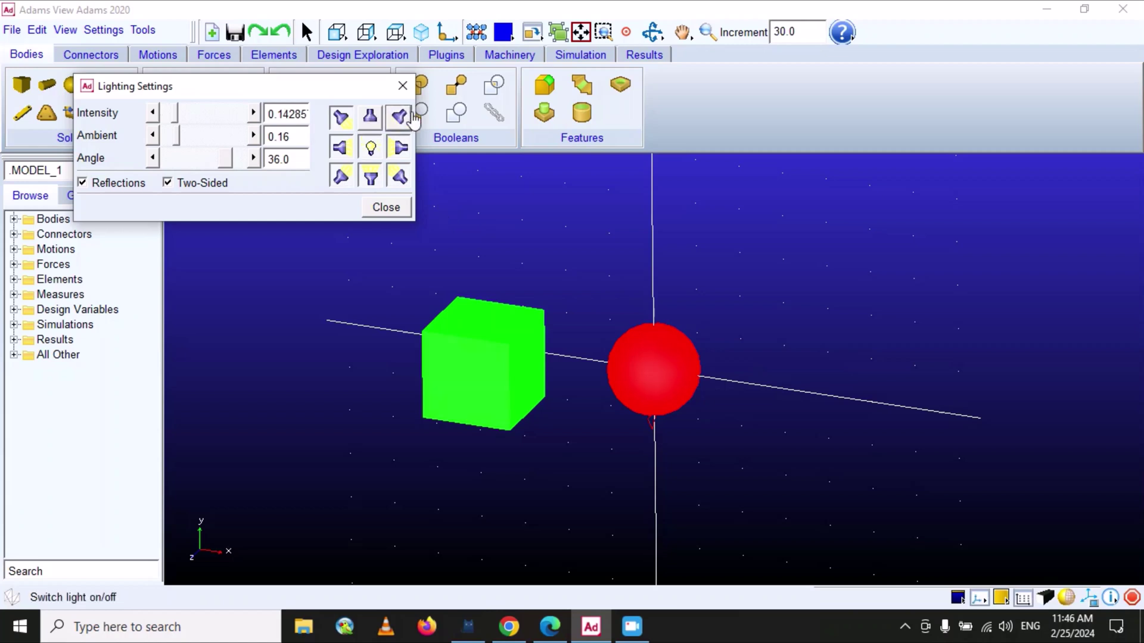
click(401, 148)
click(399, 176)
click(370, 177)
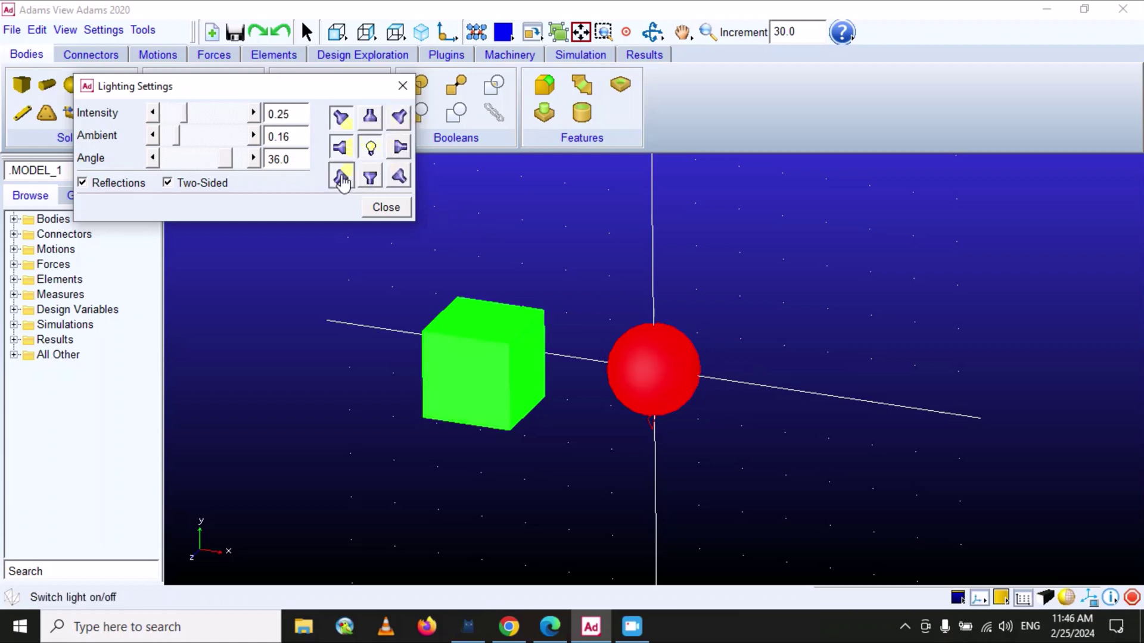
click(341, 178)
click(340, 148)
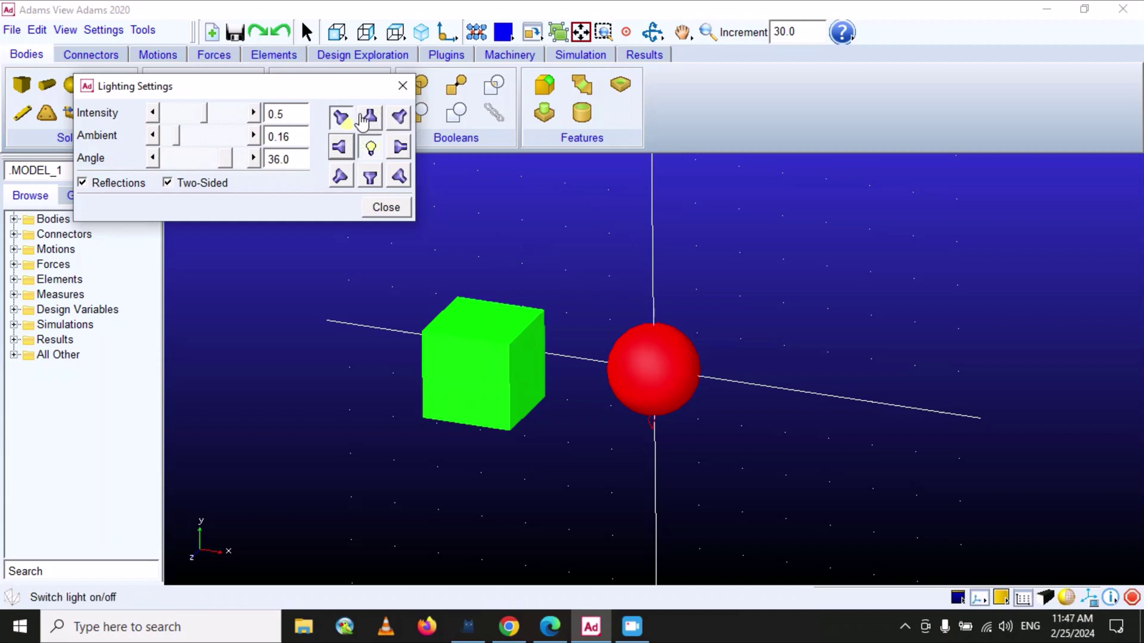
click(386, 207)
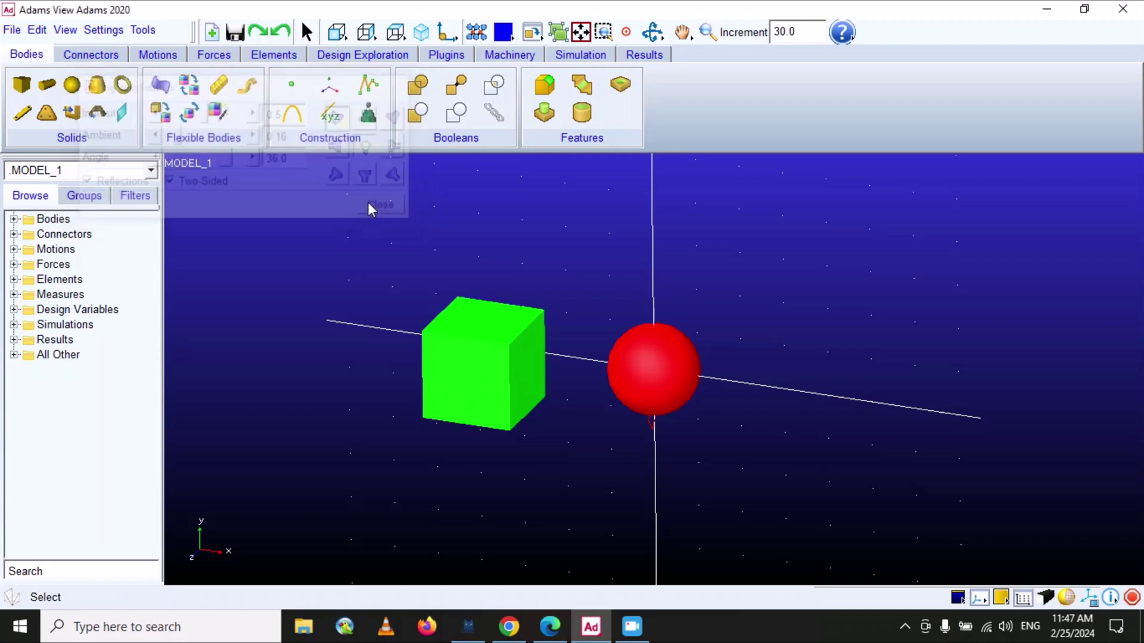
Apply white with the current gradient as the view background color.
click(104, 30)
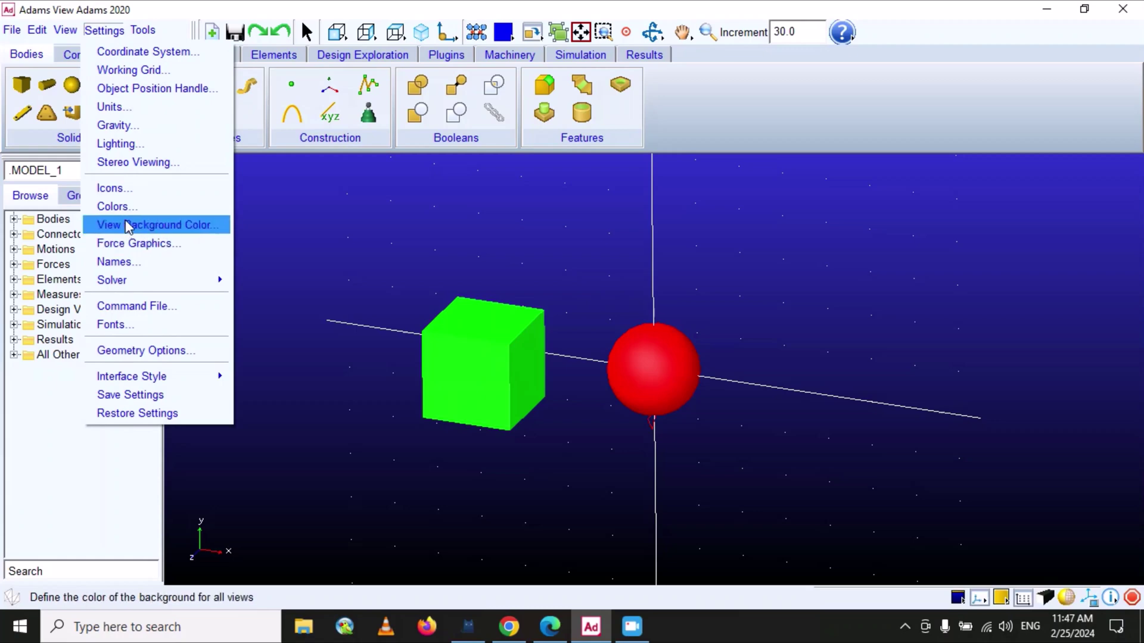
click(173, 234)
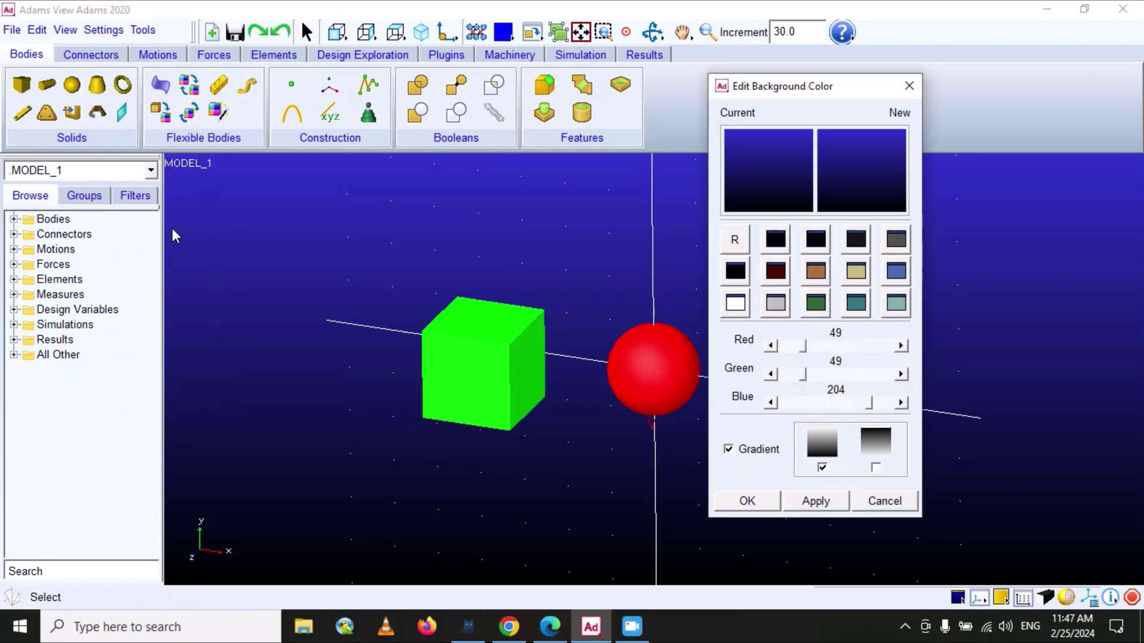
drag(779, 89, 827, 77)
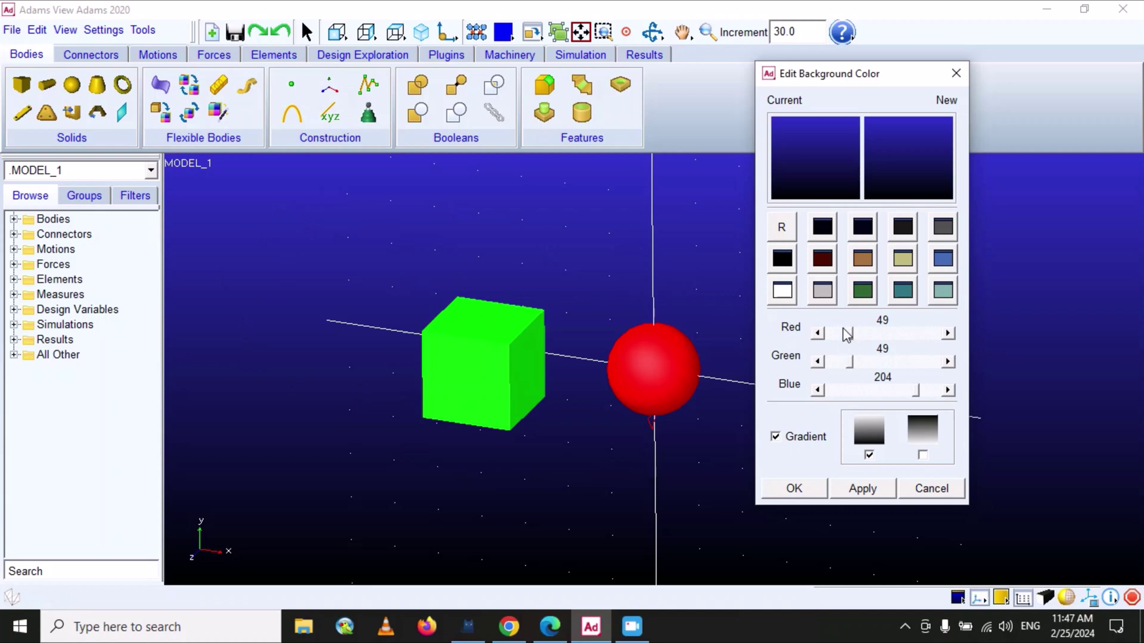
click(782, 292)
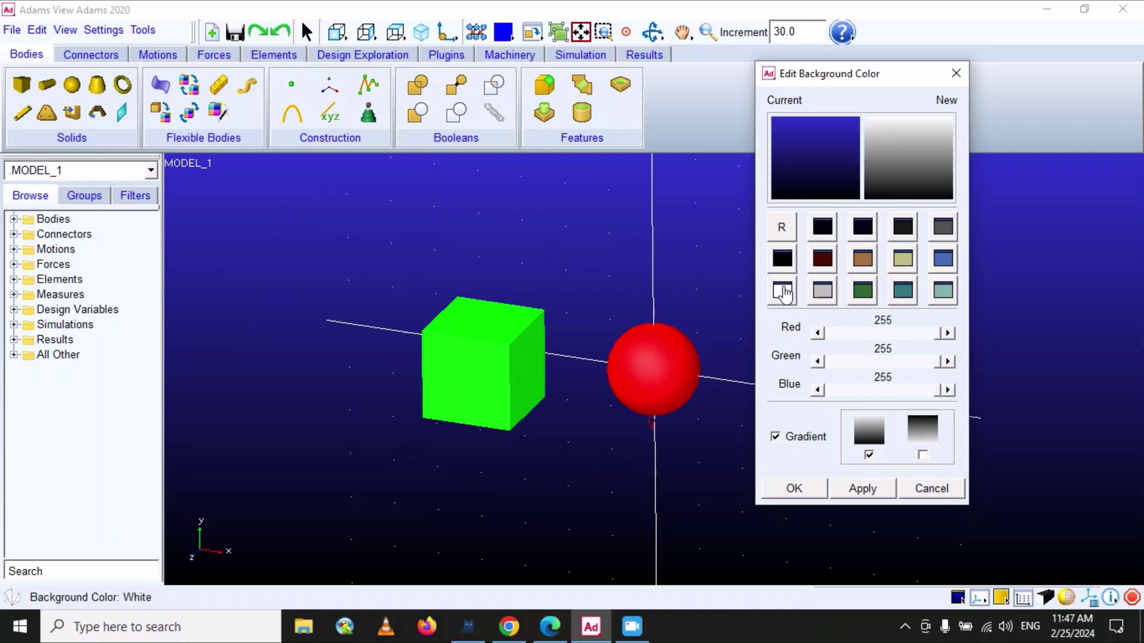
click(871, 494)
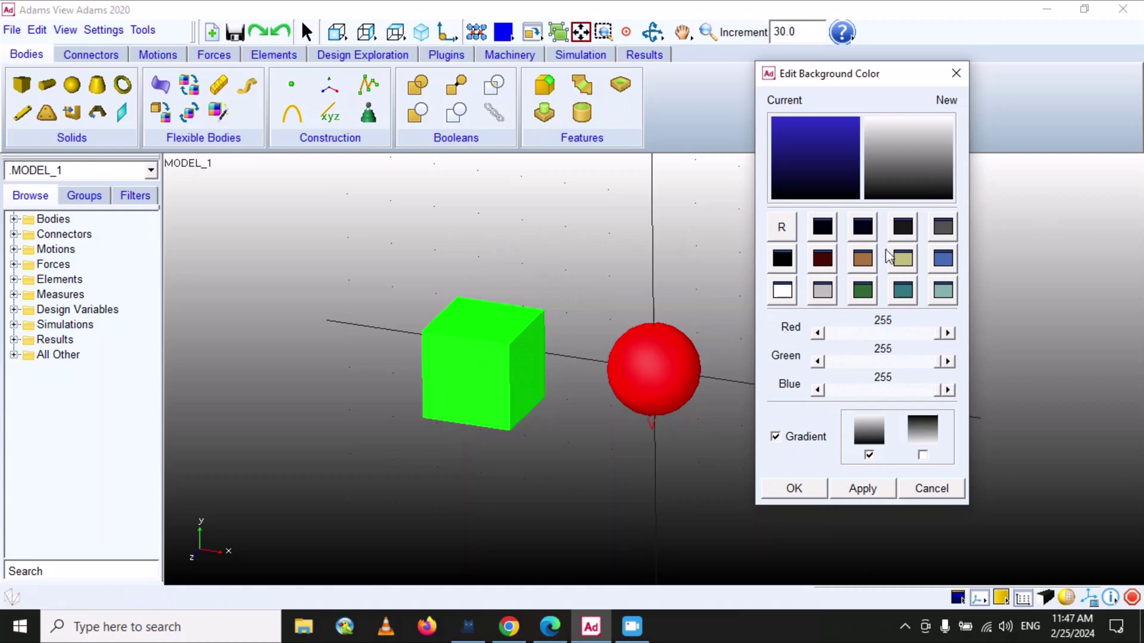
Apply a background color of red 40, green 117, blue 165, and reset the view background to its original blue gradient.
click(942, 259)
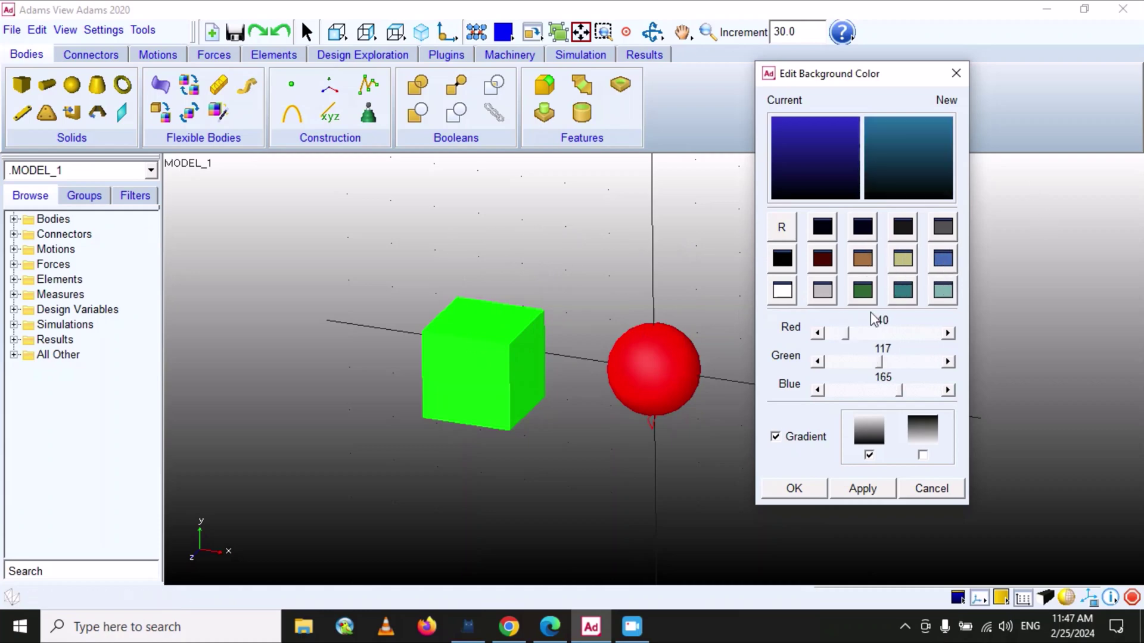
click(862, 489)
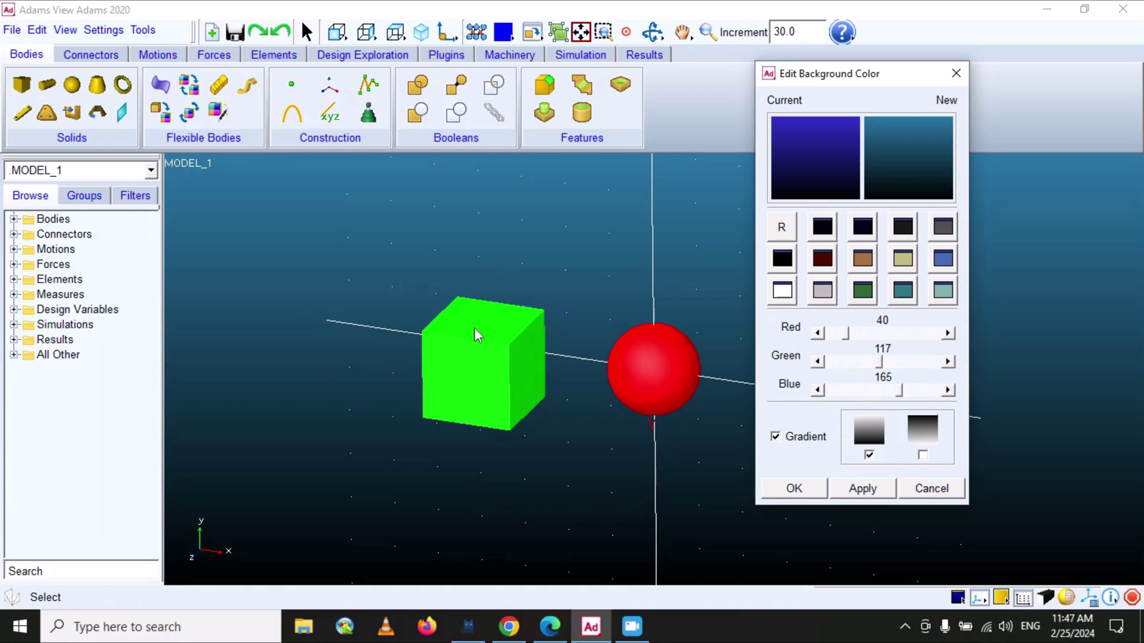
click(783, 230)
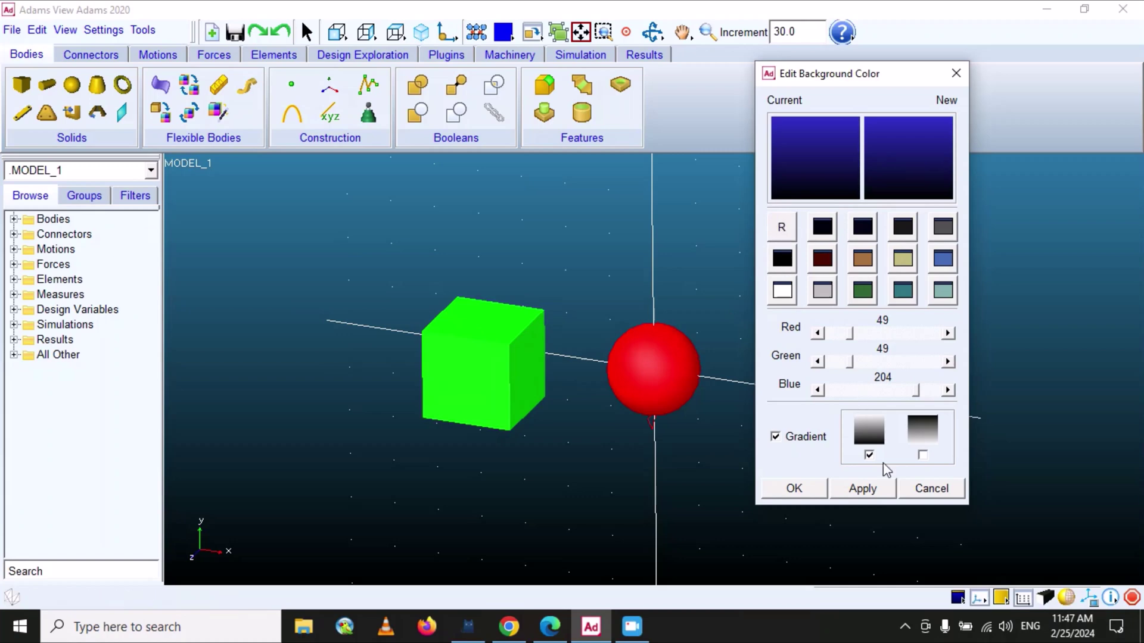
click(873, 491)
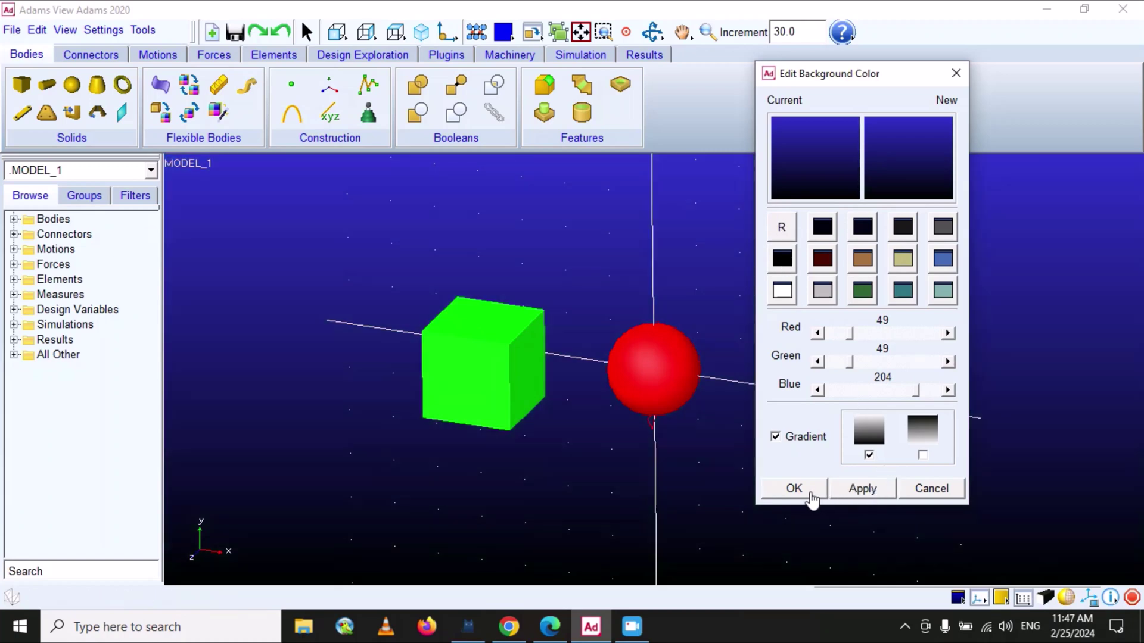
click(810, 497)
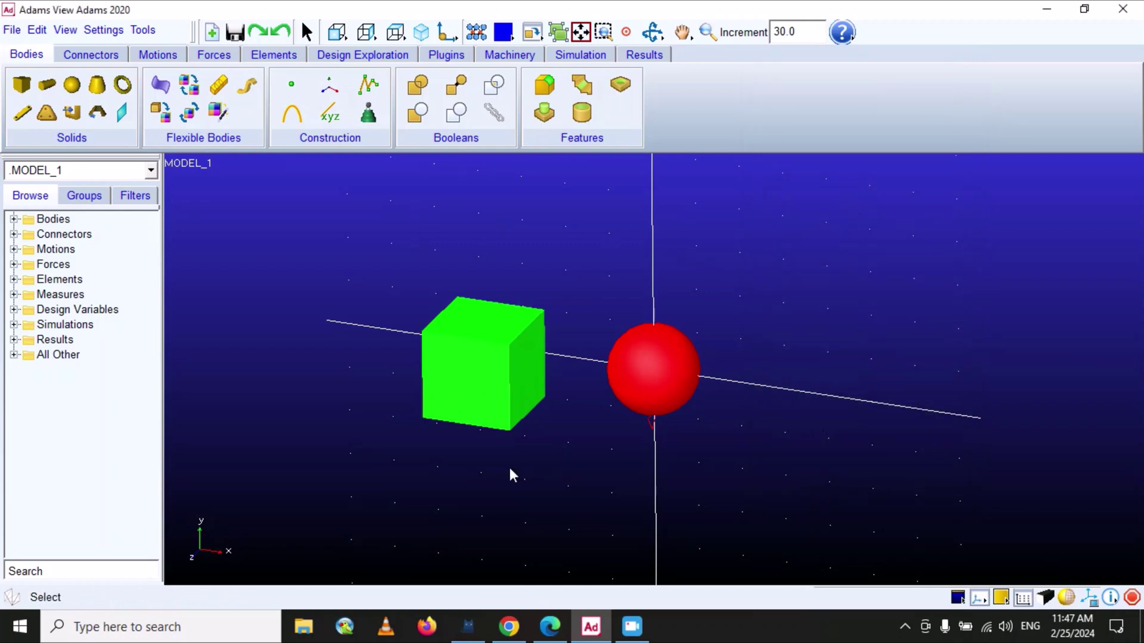
click(102, 30)
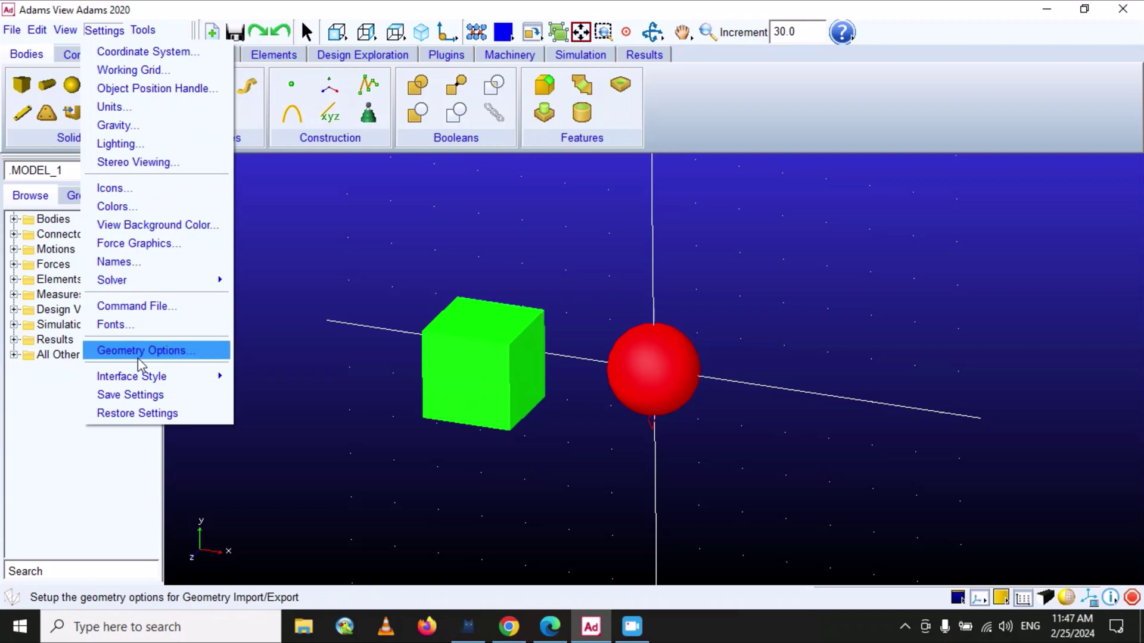
mouse_move(136, 380)
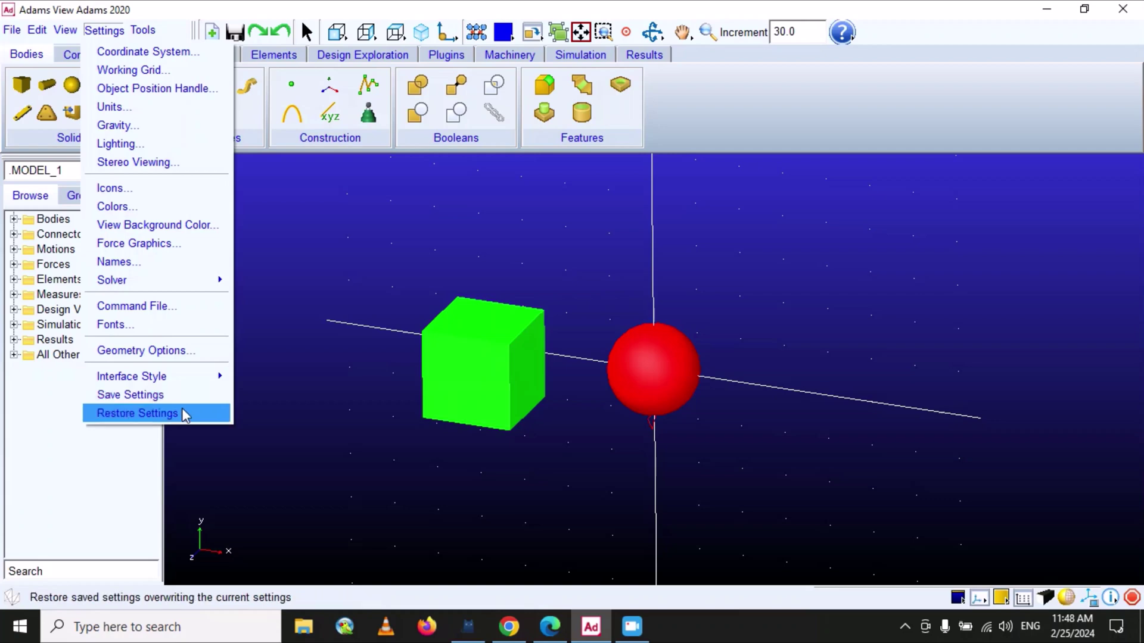
click(302, 275)
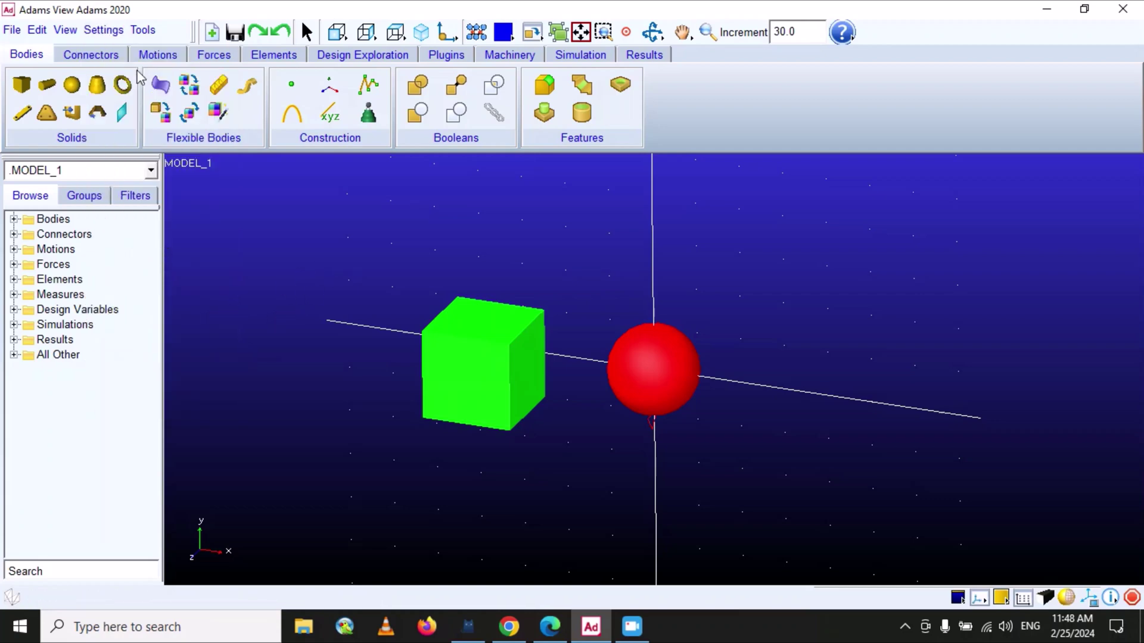
Open the Table Editor for the model's parts and match PART_2 and PART_3 with the bodies in the model tree.
click(145, 30)
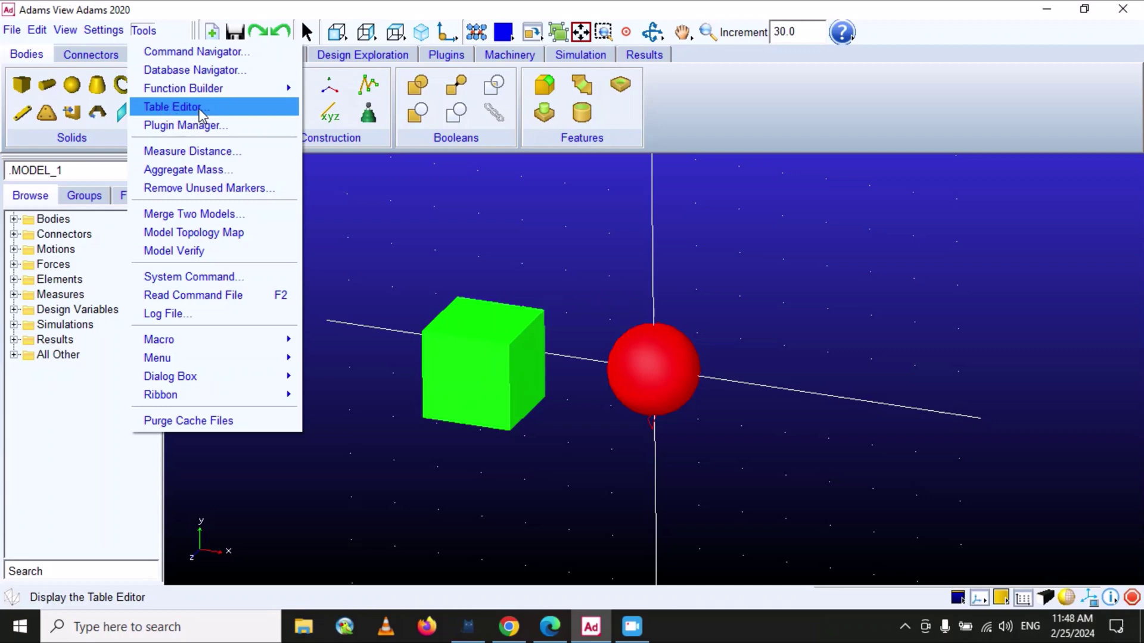
click(220, 113)
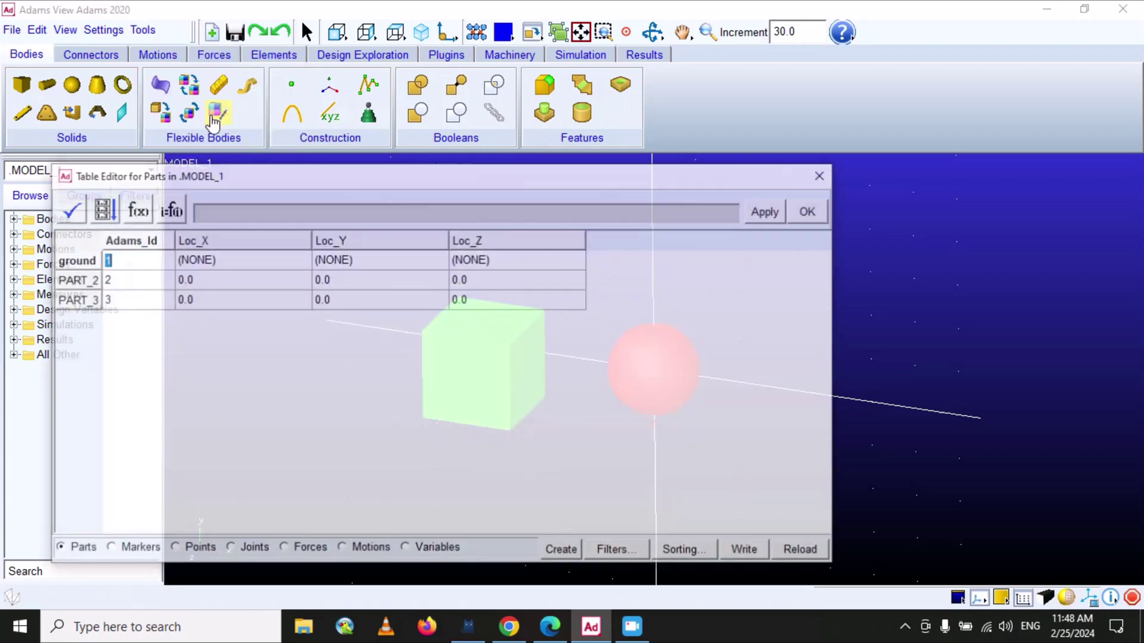
drag(508, 181, 668, 122)
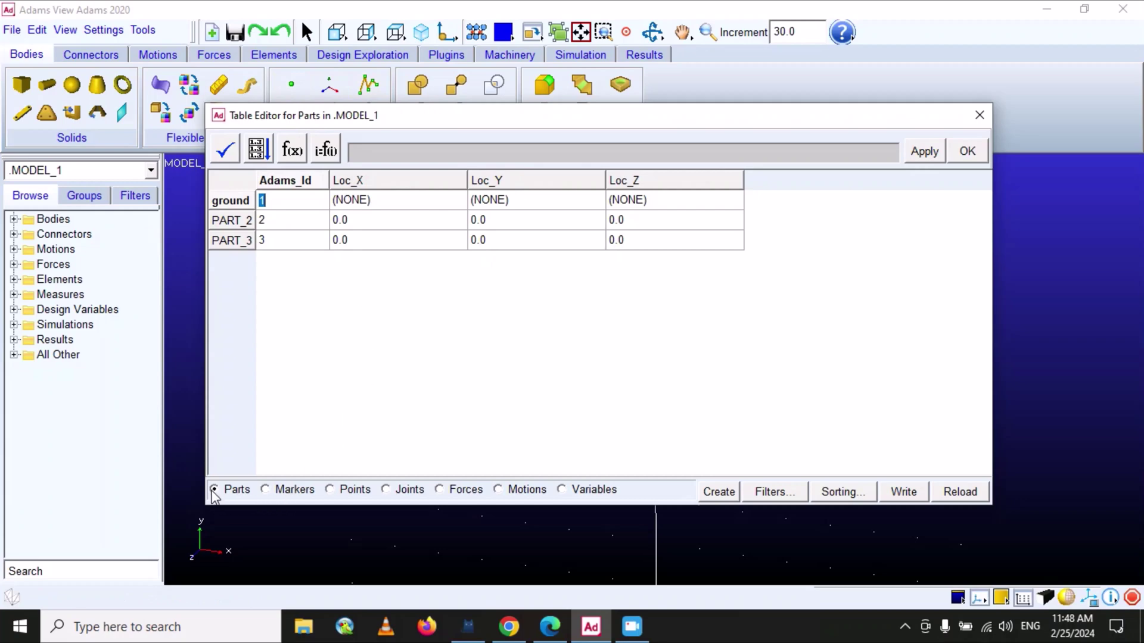
key(Right)
click(235, 225)
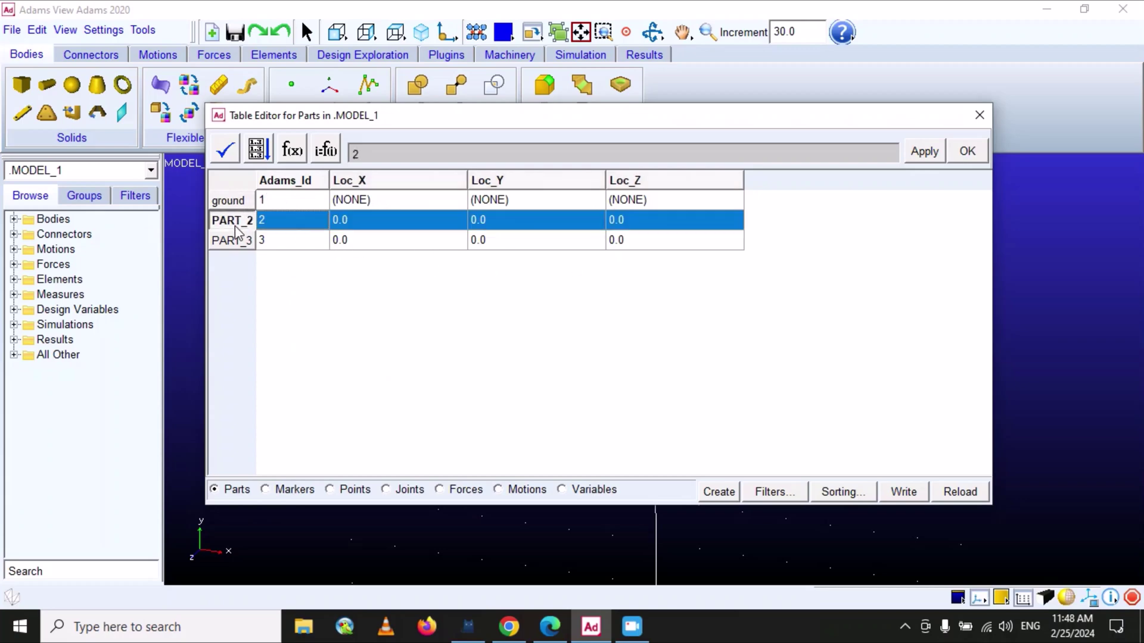
click(15, 219)
click(87, 253)
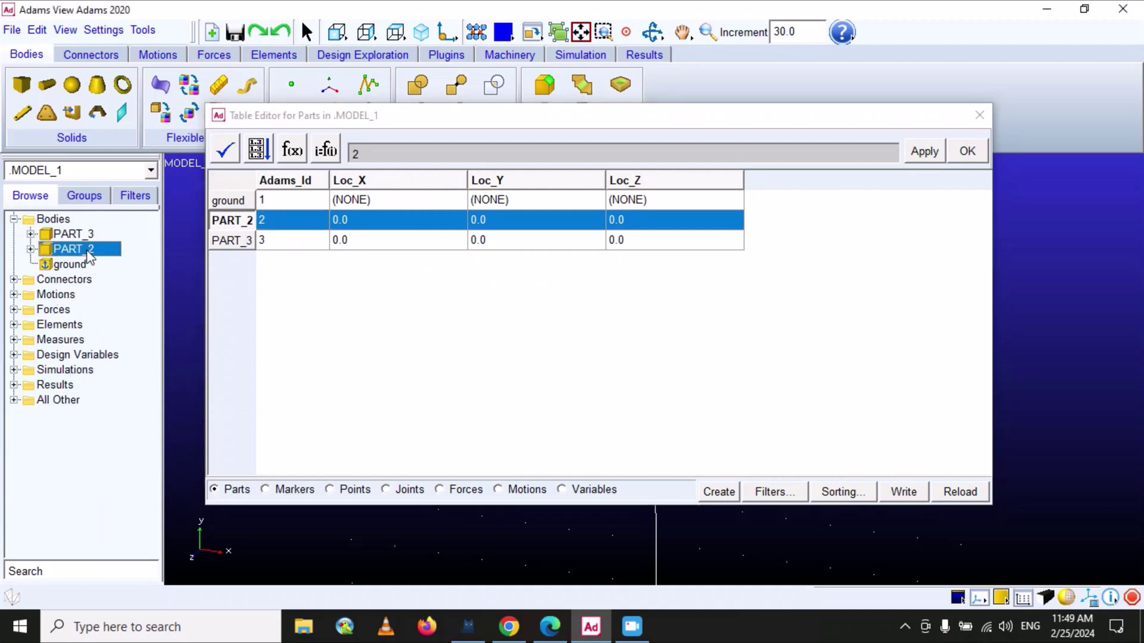
click(89, 235)
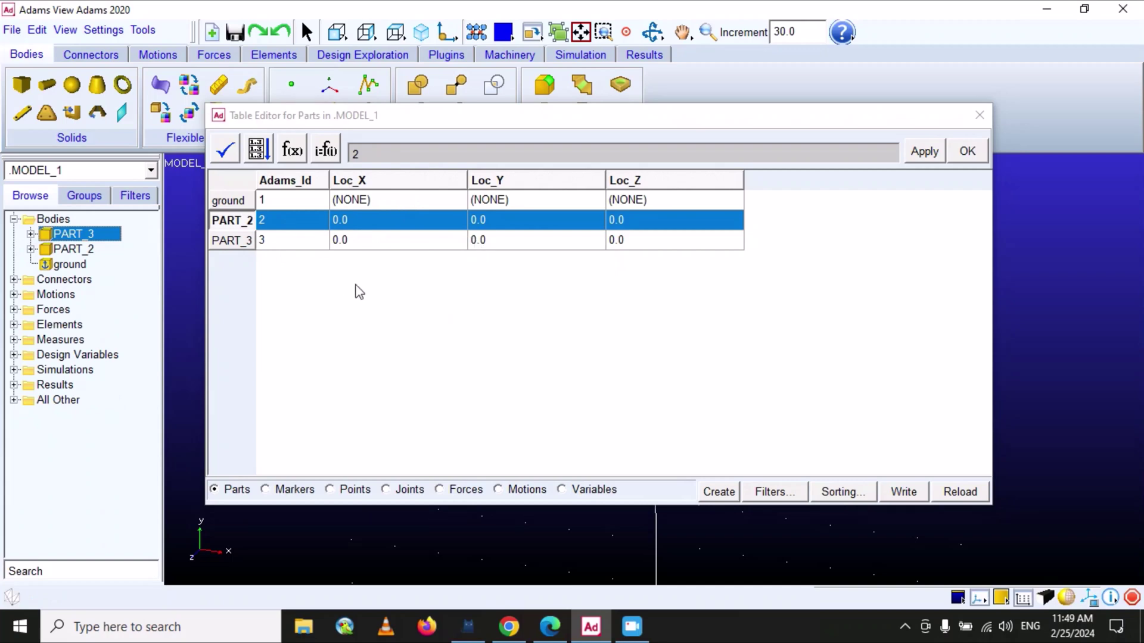
Review the Table Editor's Markers table for PART_3 and its Points, Joints and Forces tables, and close the editor.
click(265, 490)
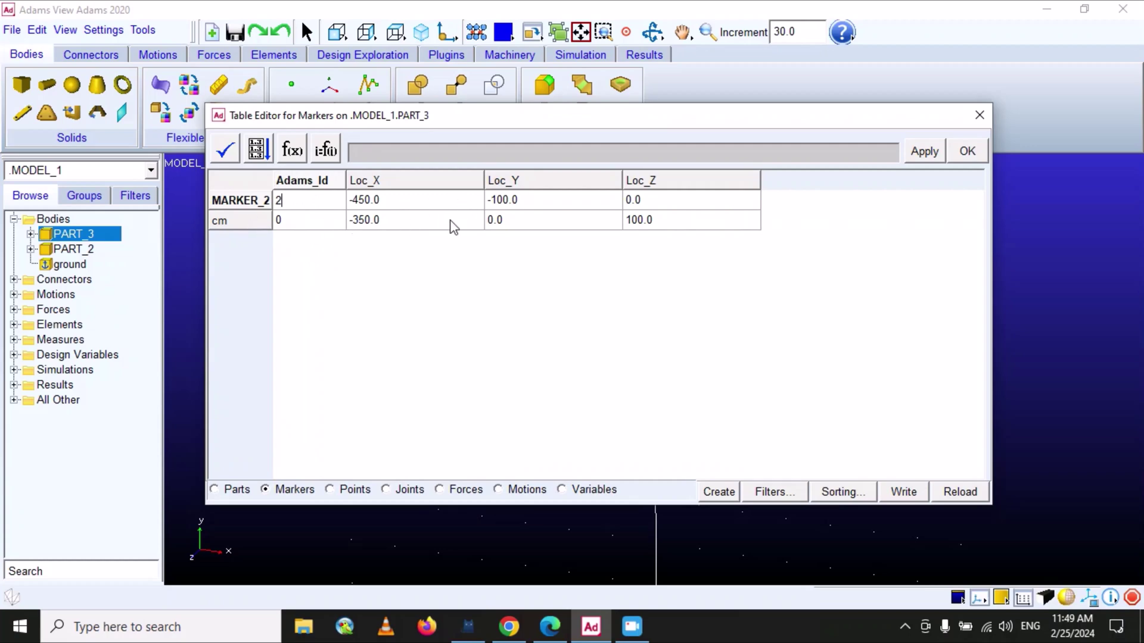
click(330, 490)
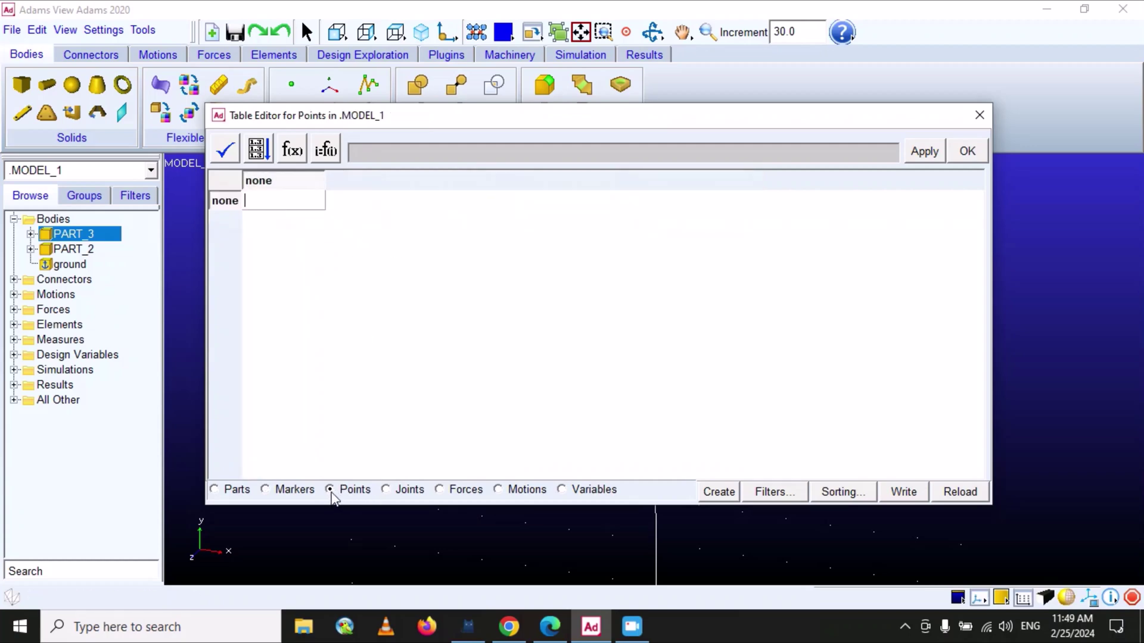
click(388, 492)
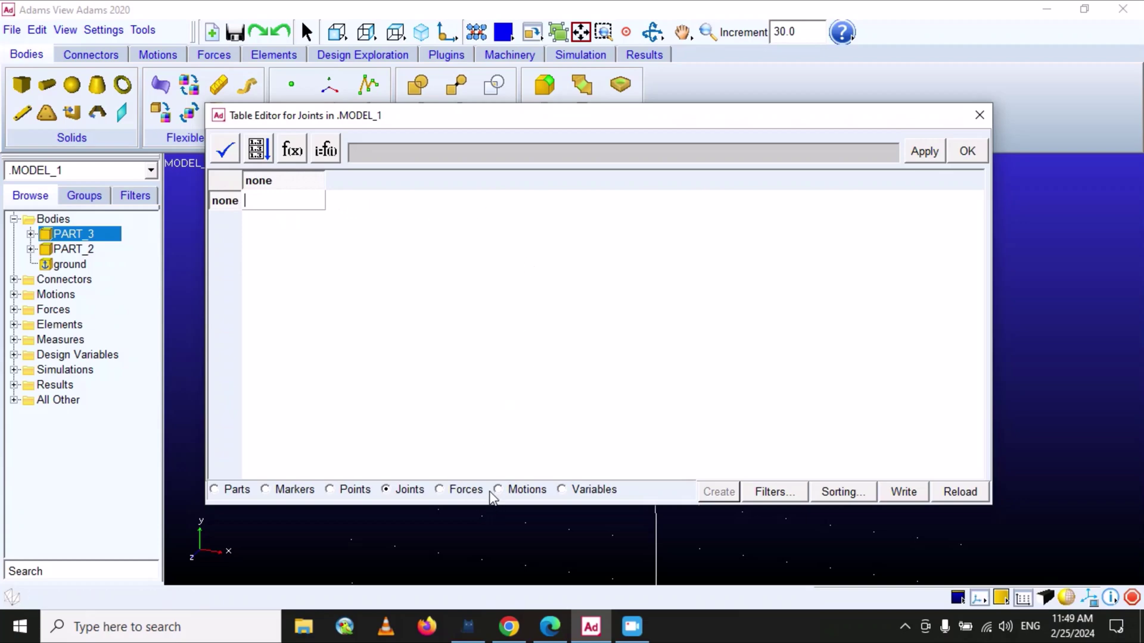
click(441, 491)
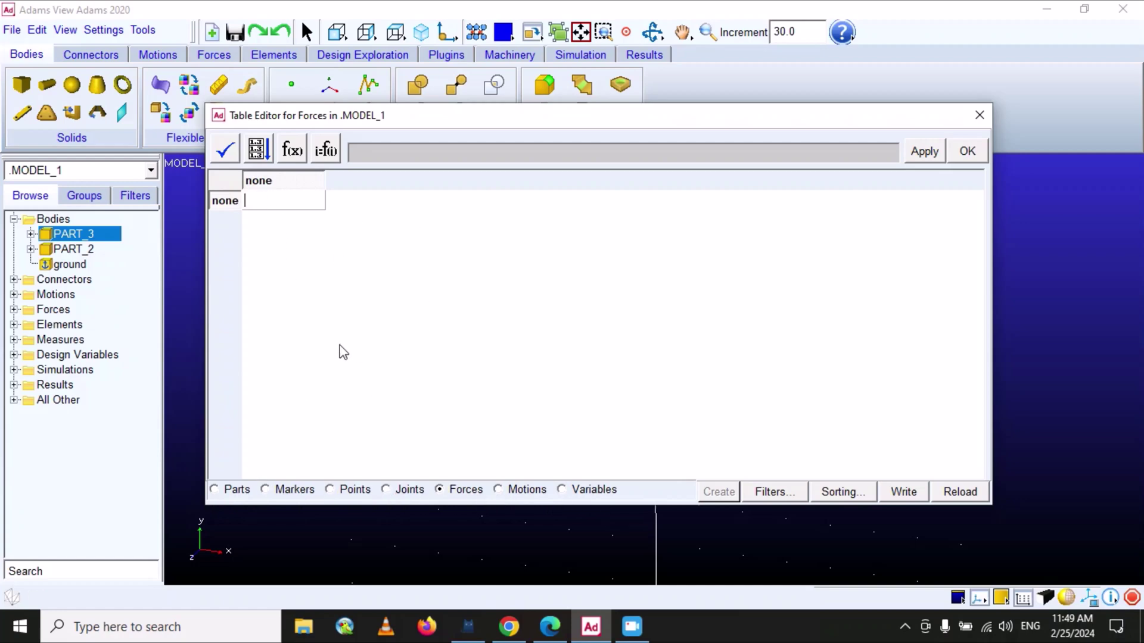
click(980, 116)
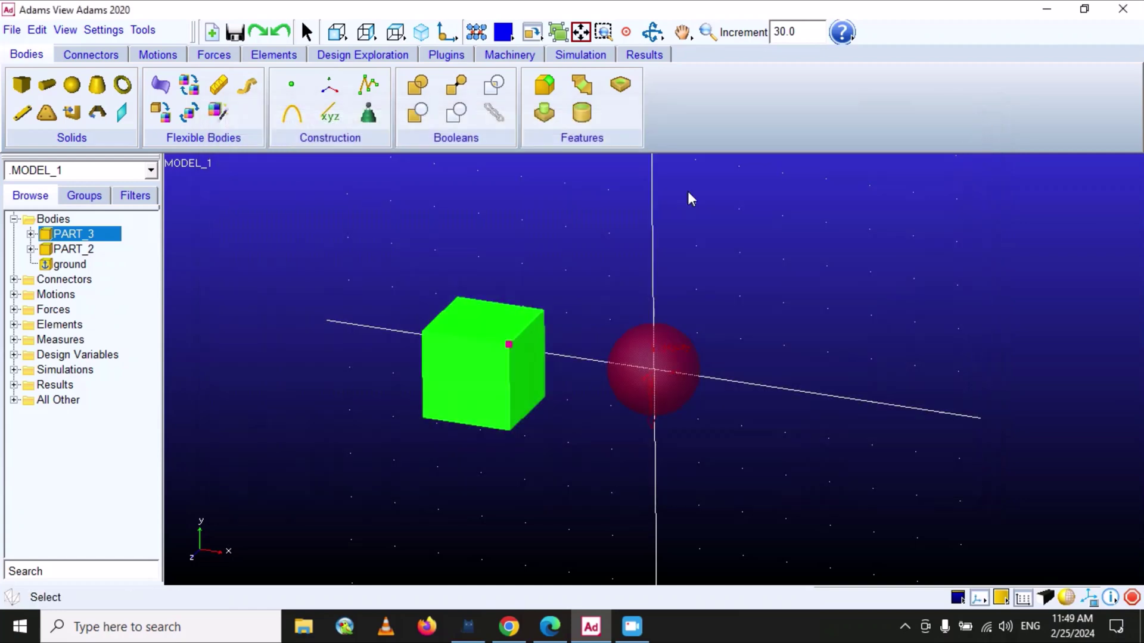
Open the Plugin Manager and look through the list of available Adams plugins.
click(143, 30)
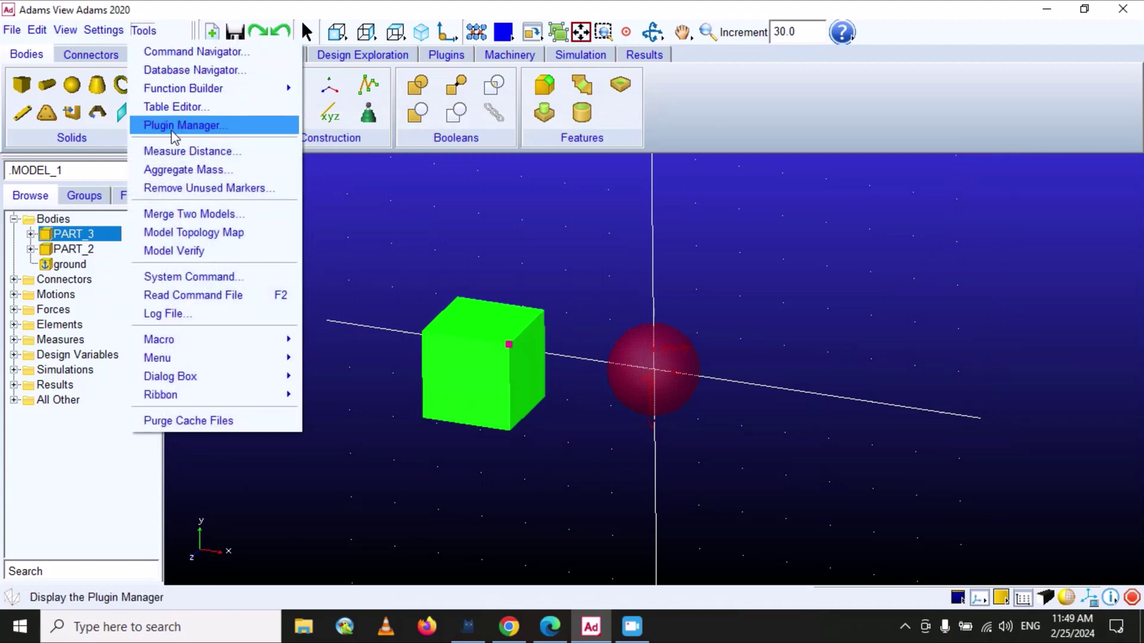
click(174, 127)
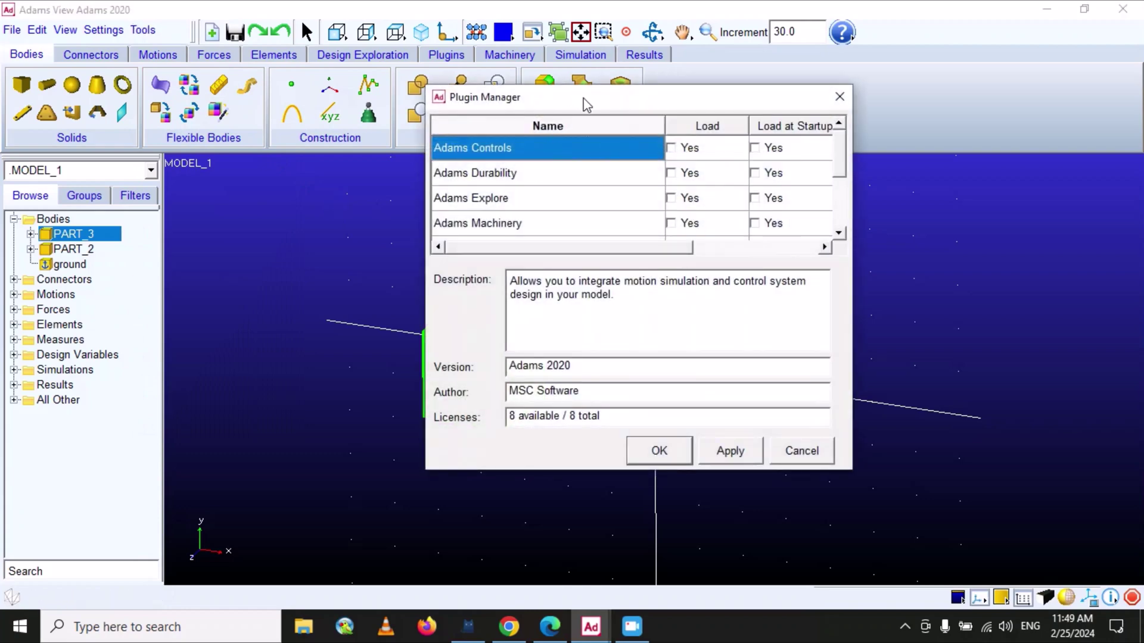
drag(583, 97, 635, 146)
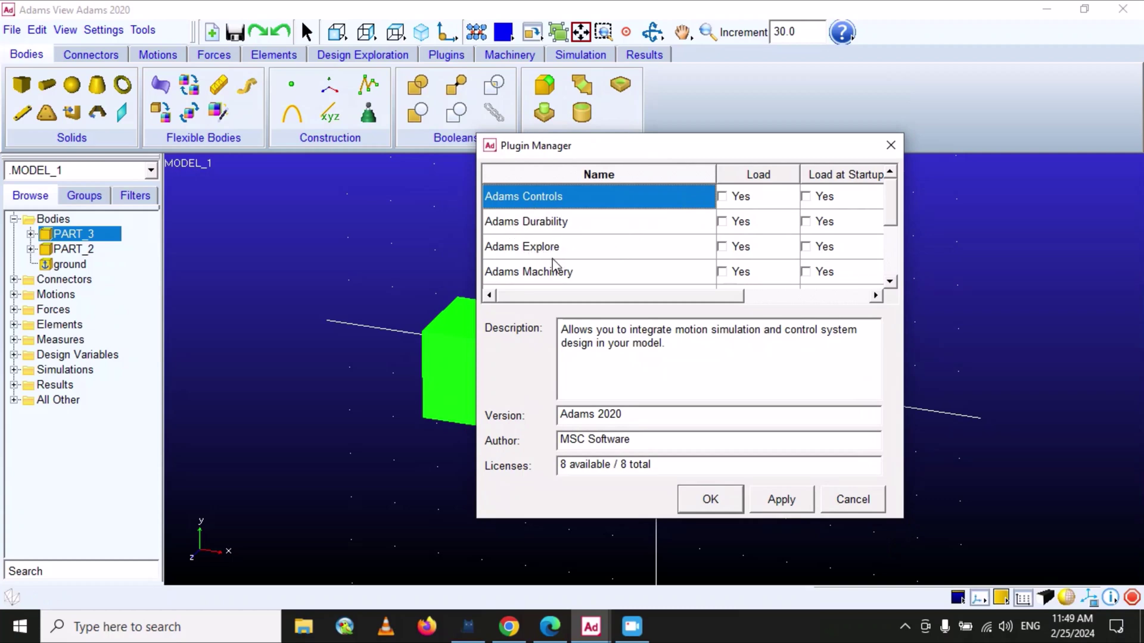
scroll(554, 263, down, 1)
scroll(581, 246, up, 3)
drag(671, 145, 607, 154)
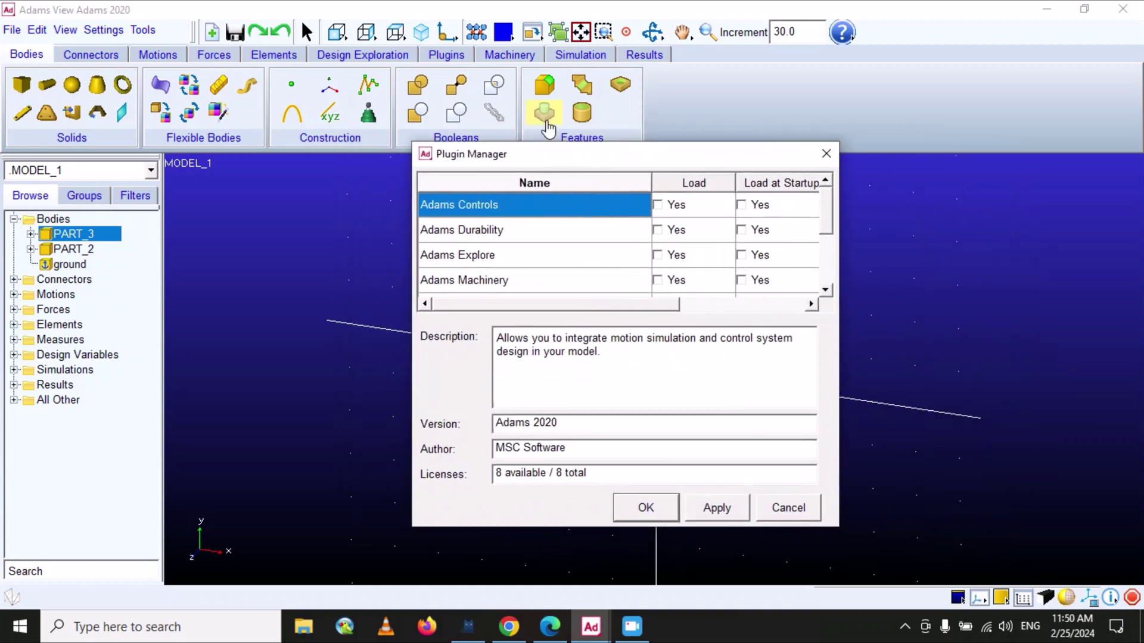
Display the plugin tools in the ribbon and bring the Plugin Manager back in front of the model view.
click(447, 54)
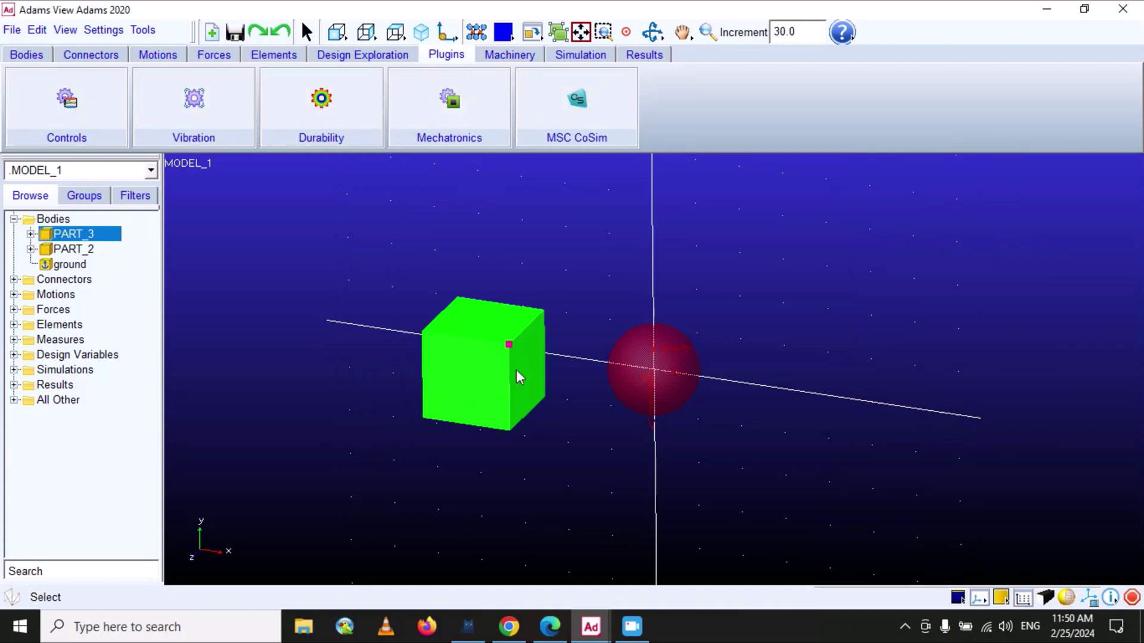
click(591, 629)
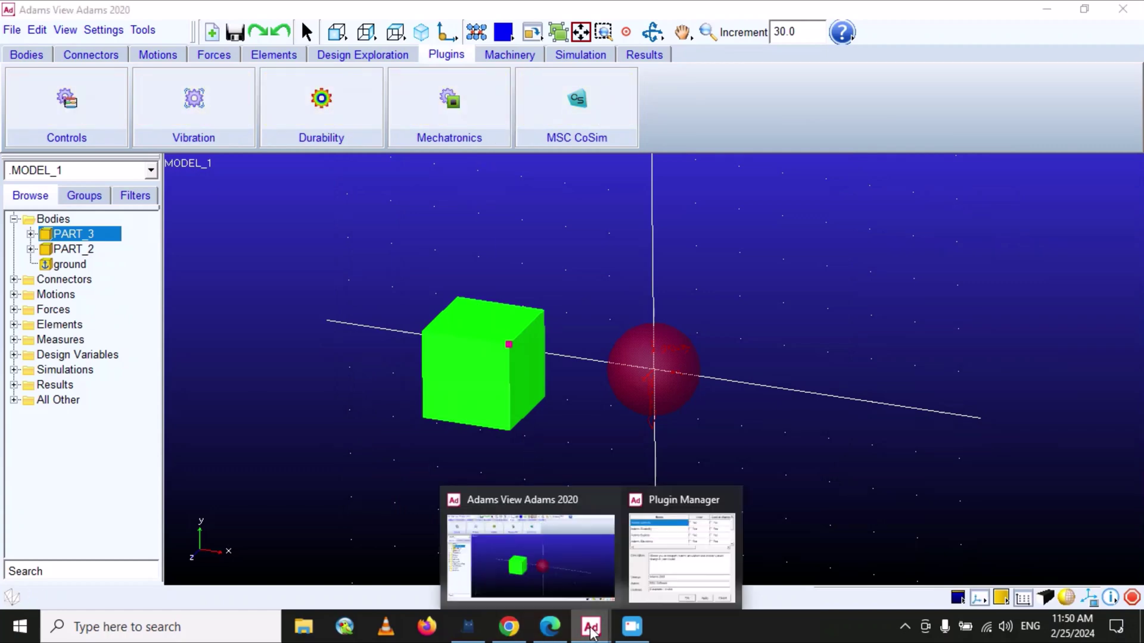
click(681, 566)
drag(543, 161, 524, 158)
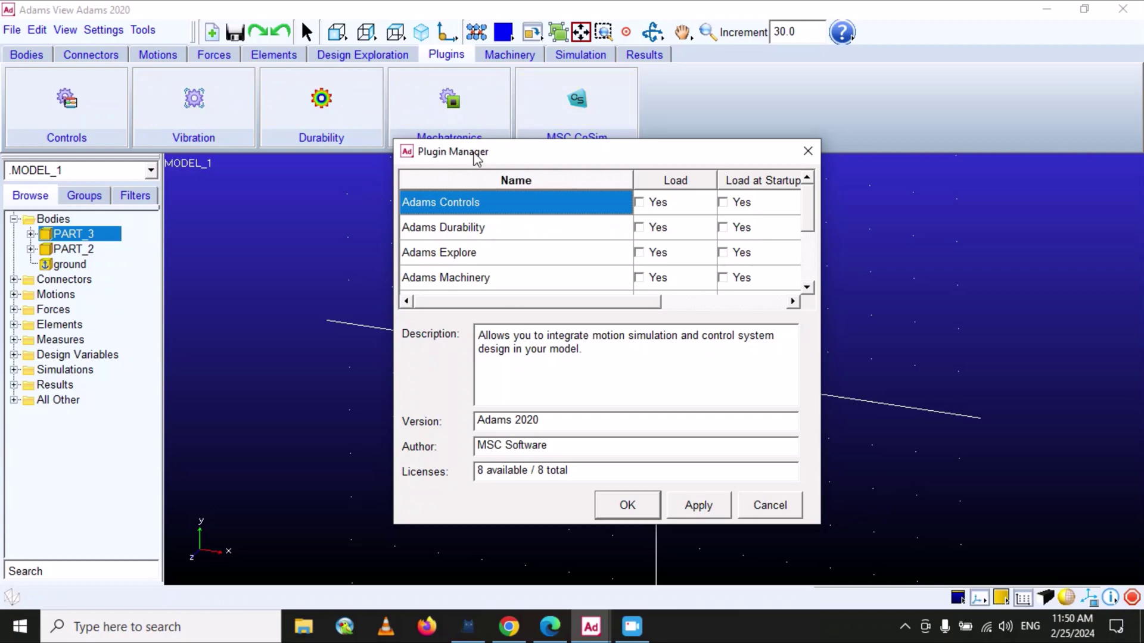
drag(477, 156, 438, 148)
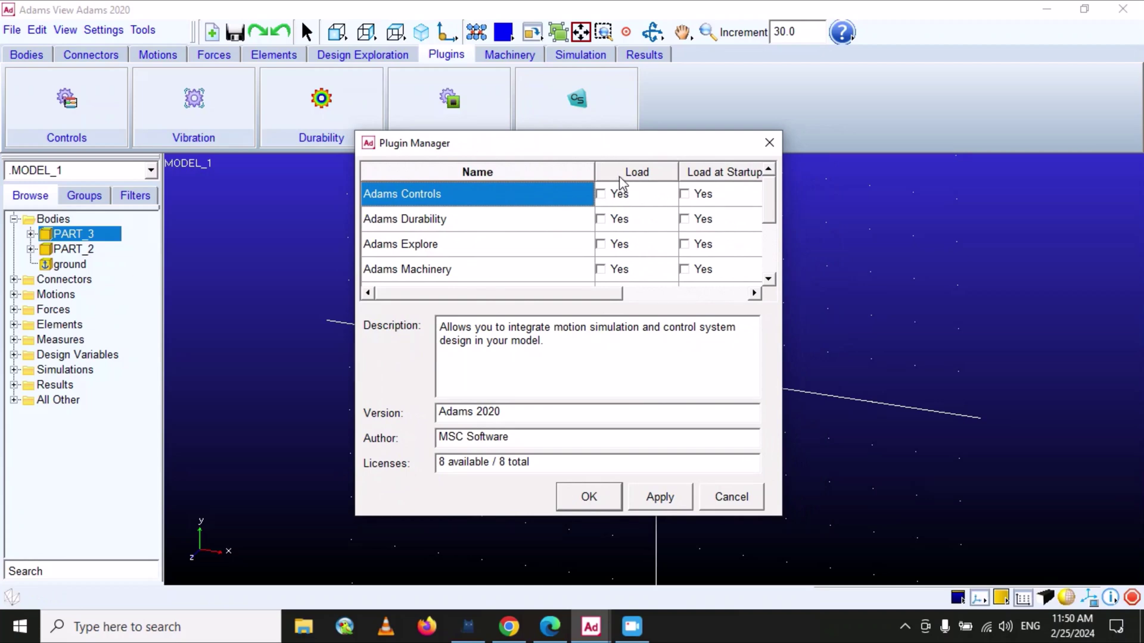
Mark the Adams Controls and Adams Durability plugins for loading and clear both selections again.
click(600, 194)
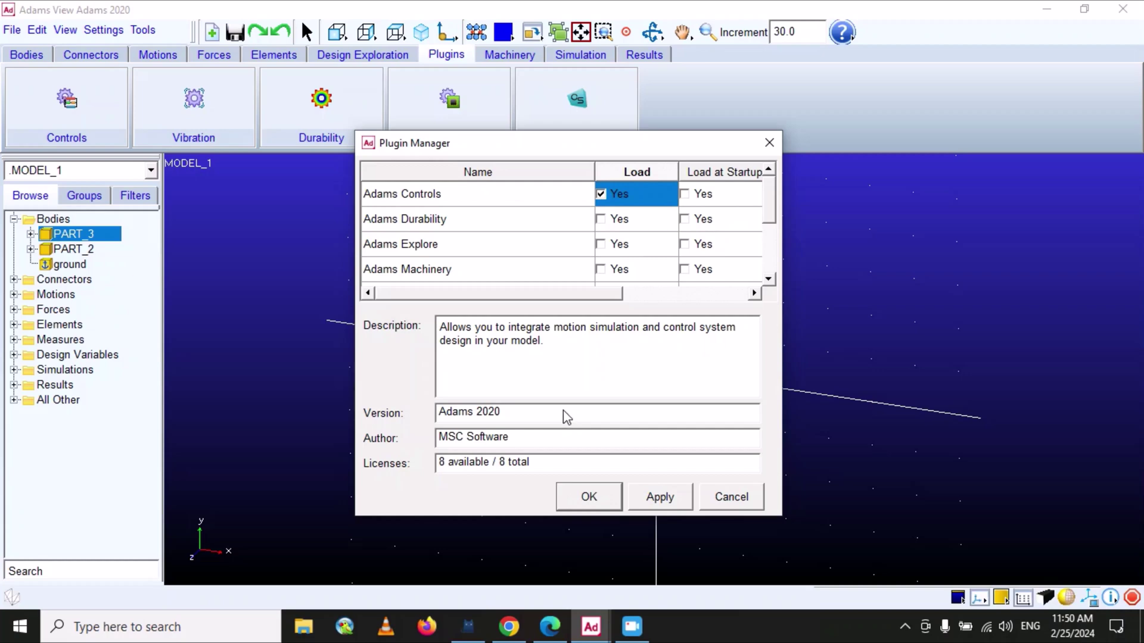
click(600, 218)
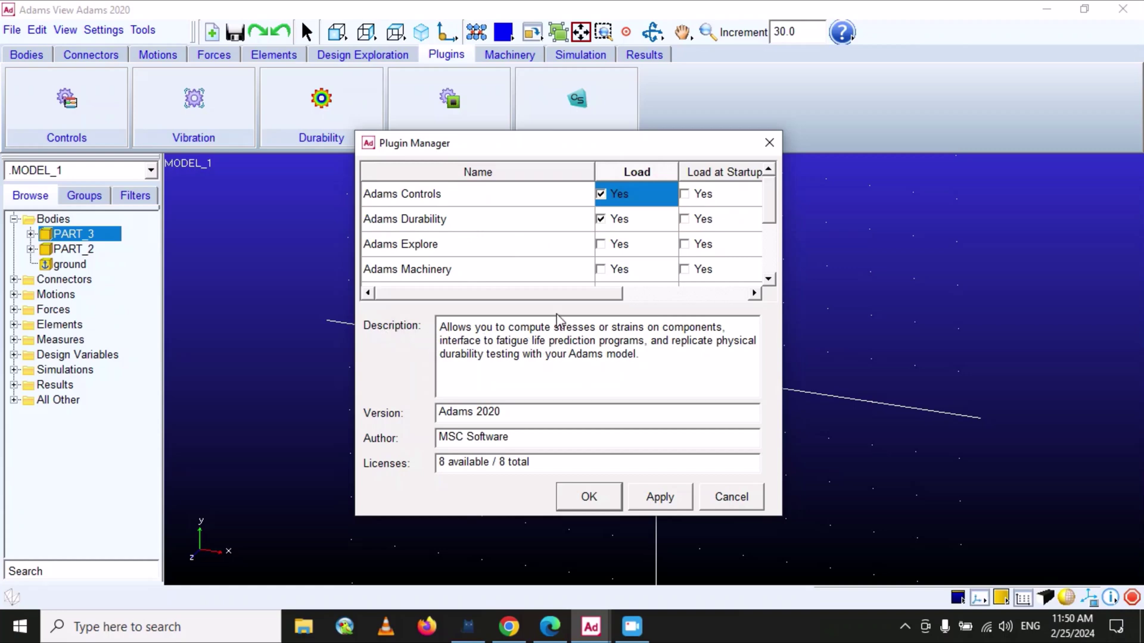
click(601, 195)
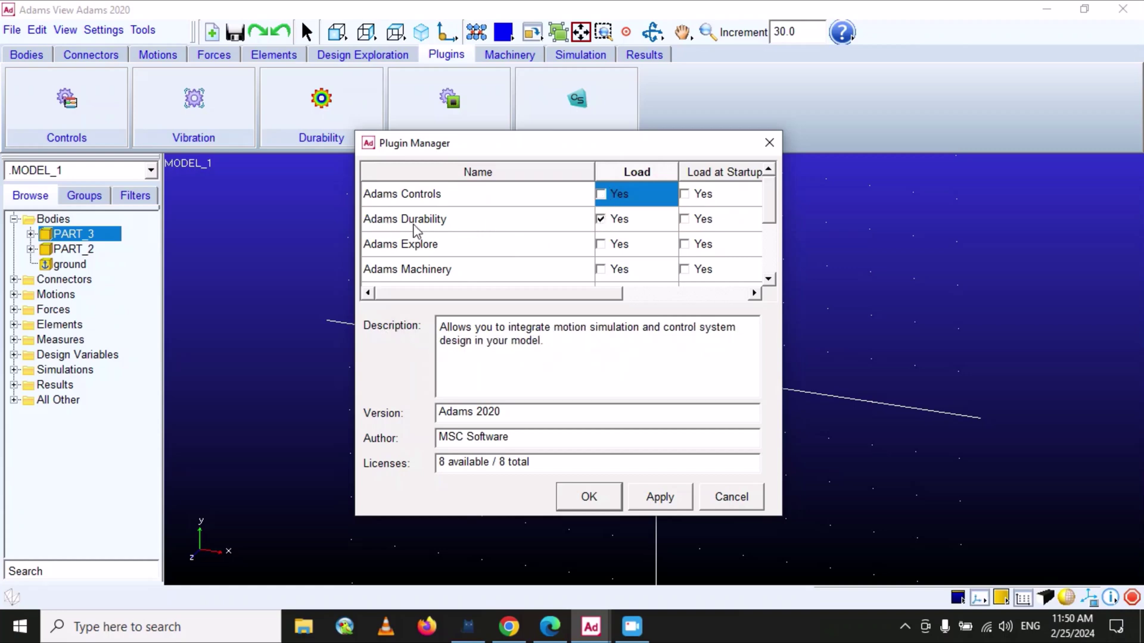
click(601, 219)
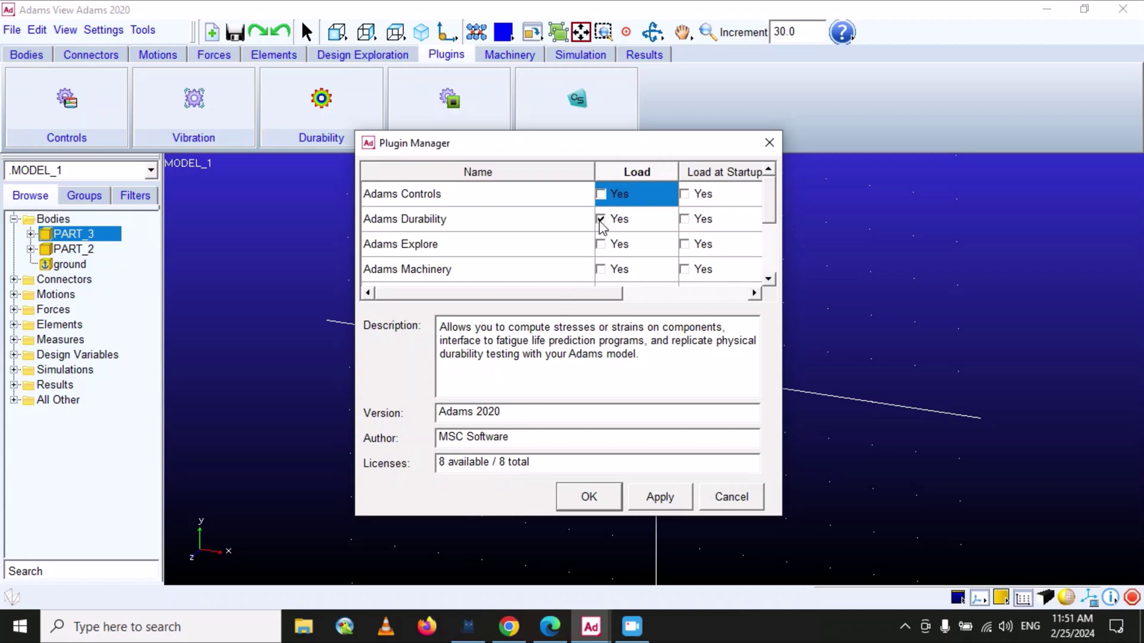
Mark the Adams Vibration and Adams MSC CoSim Adaptor plugins for loading.
scroll(622, 269, down, 1)
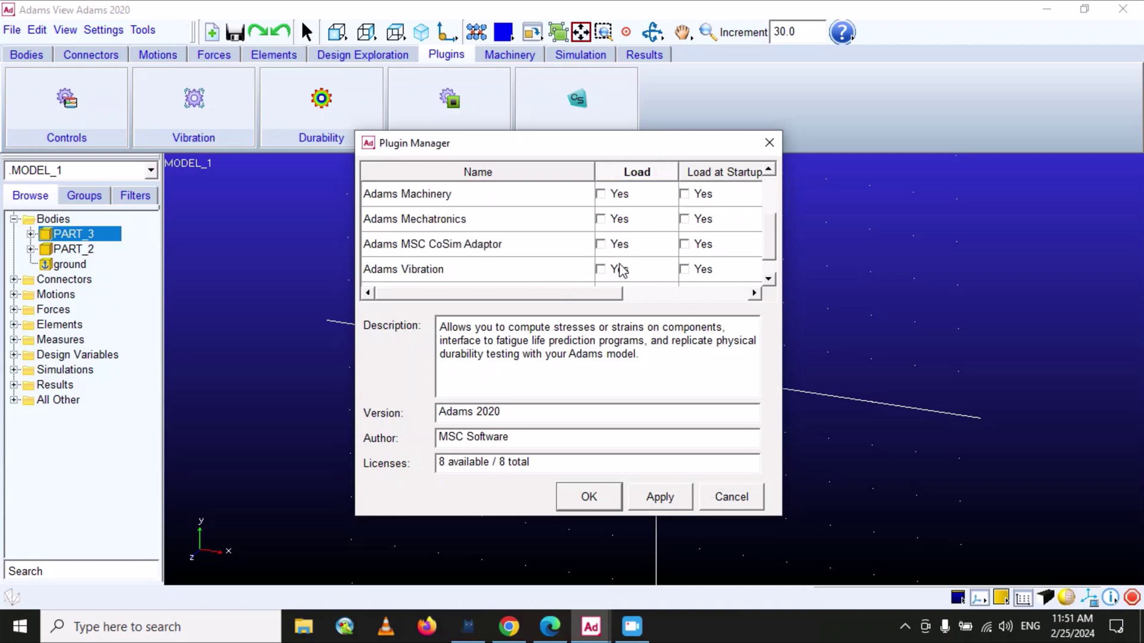
click(617, 270)
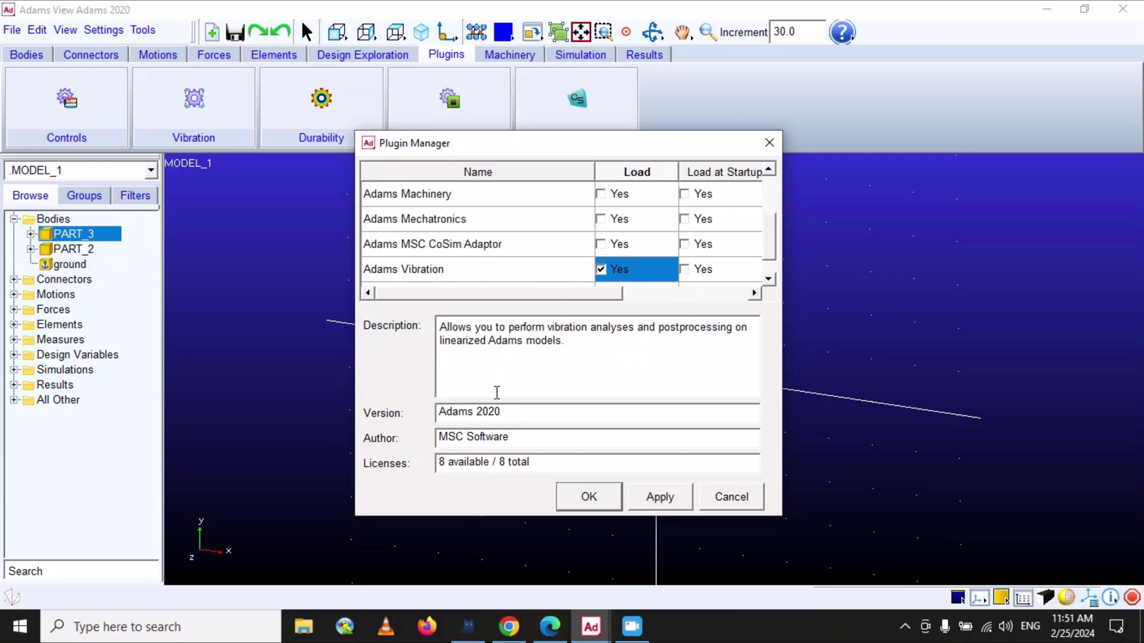
click(600, 244)
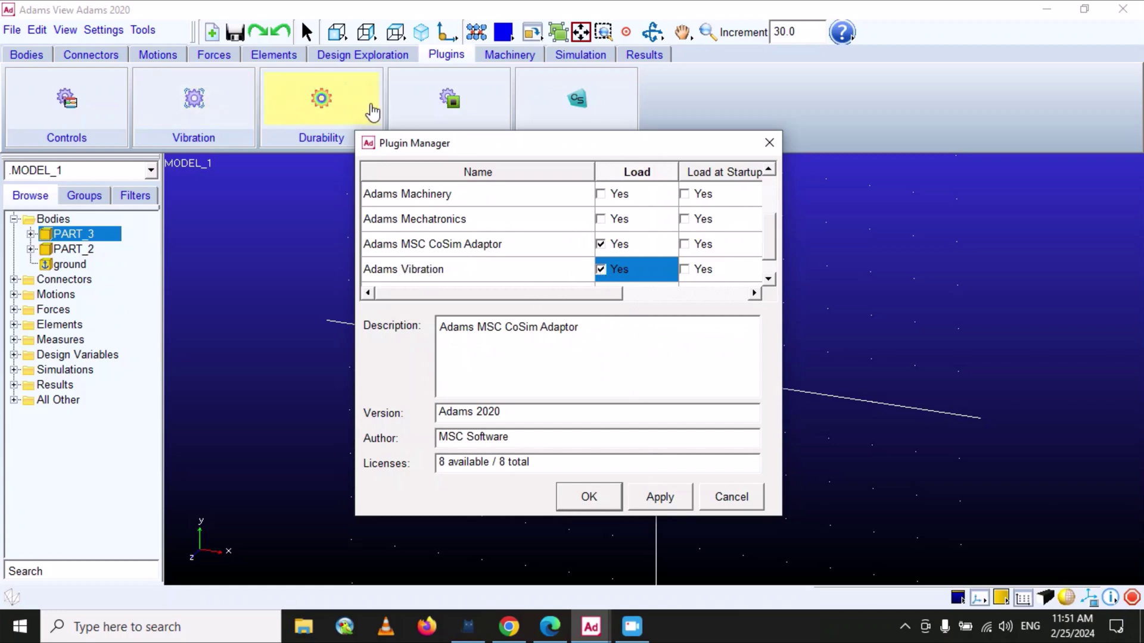
click(321, 104)
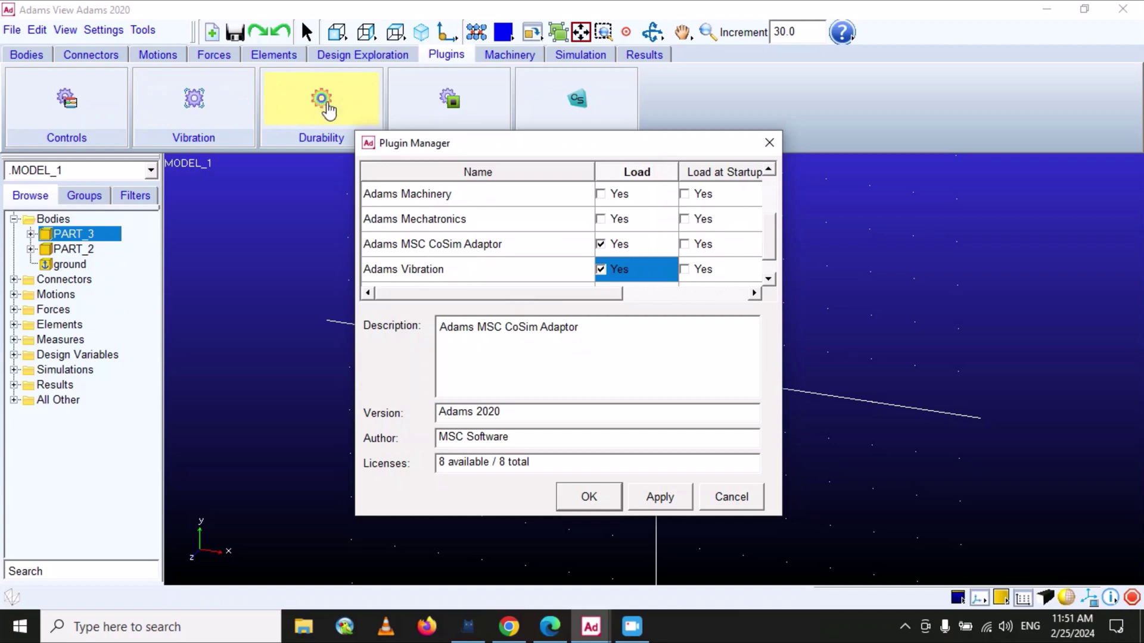
Clear the load selections of the Adams Vibration and Adams MSC CoSim Adaptor plugins.
click(601, 270)
click(600, 245)
Mark Adams Controls, Adams Durability and Adams Explore for loading at startup and clear all three selections again.
scroll(728, 262, up, 1)
click(684, 194)
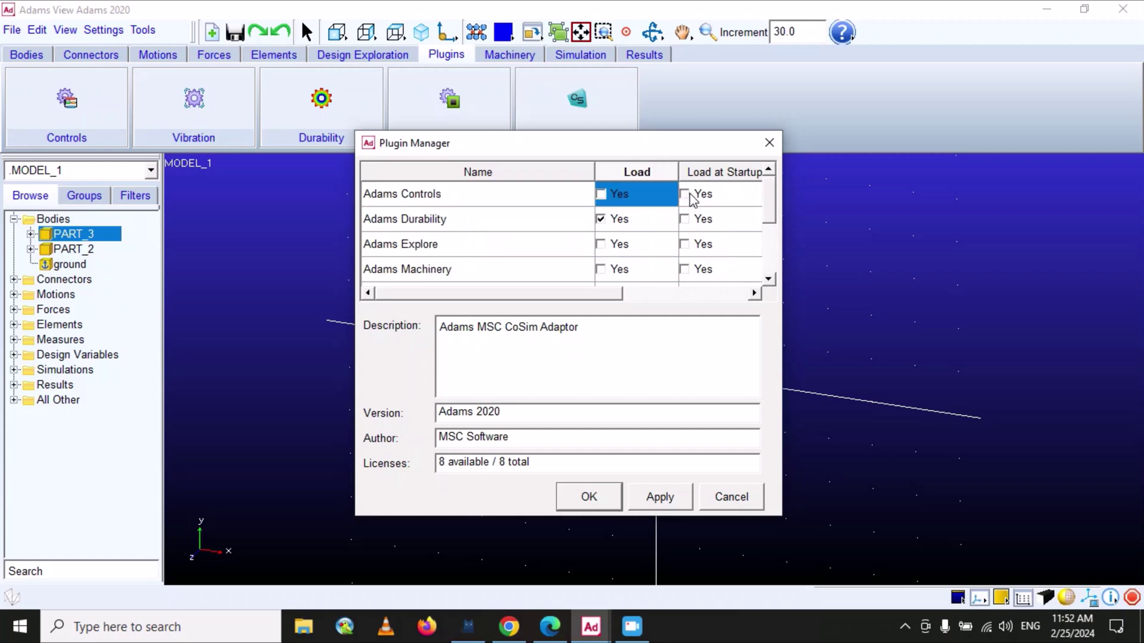
click(684, 194)
click(684, 218)
click(684, 243)
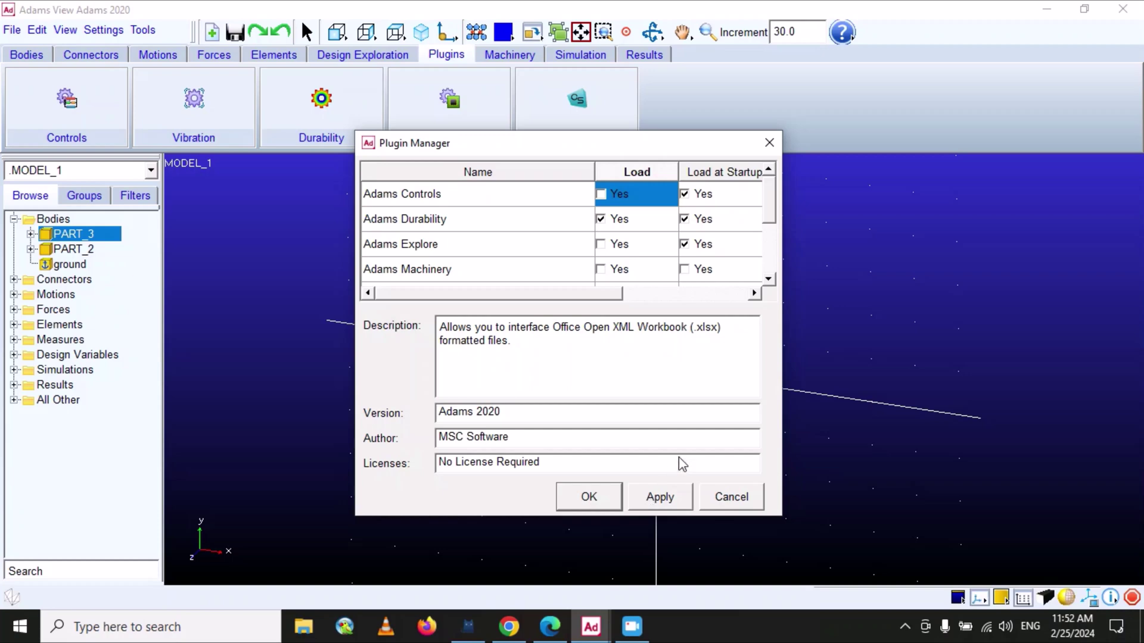
click(687, 195)
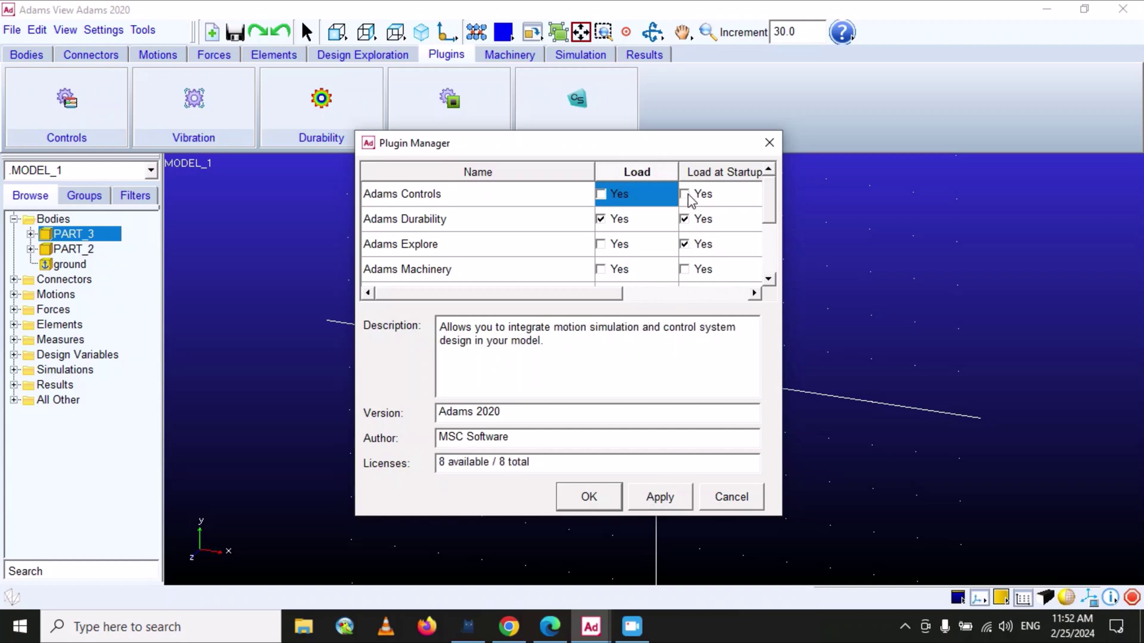
click(687, 220)
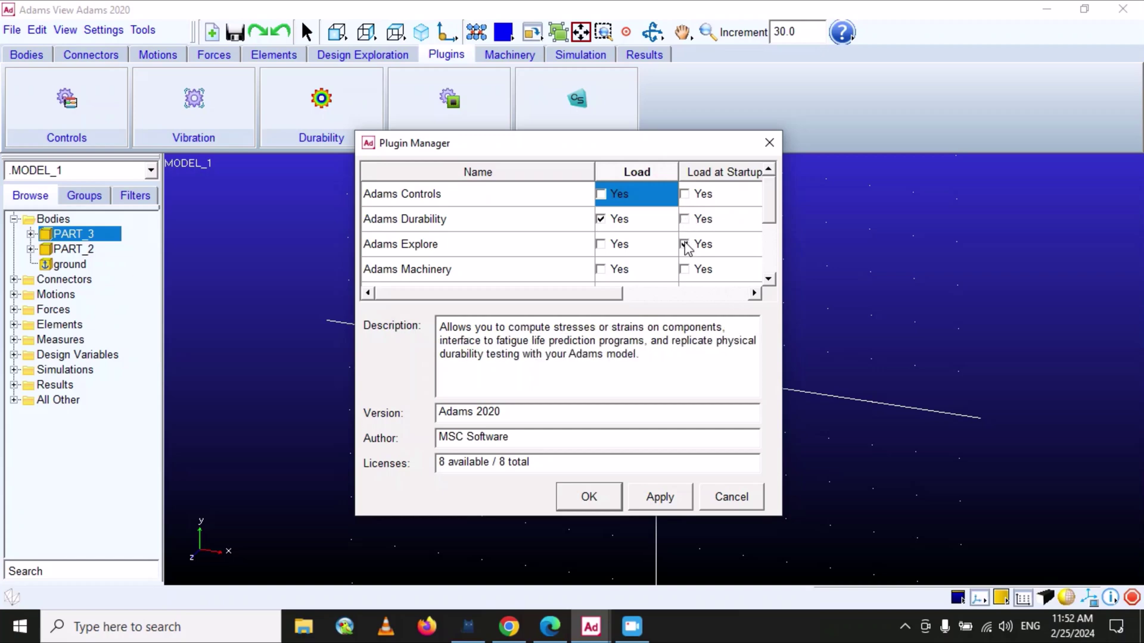
click(684, 244)
Clear the load selection of Adams Durability and close the Plugin Manager without applying any changes.
click(601, 219)
click(730, 496)
click(143, 31)
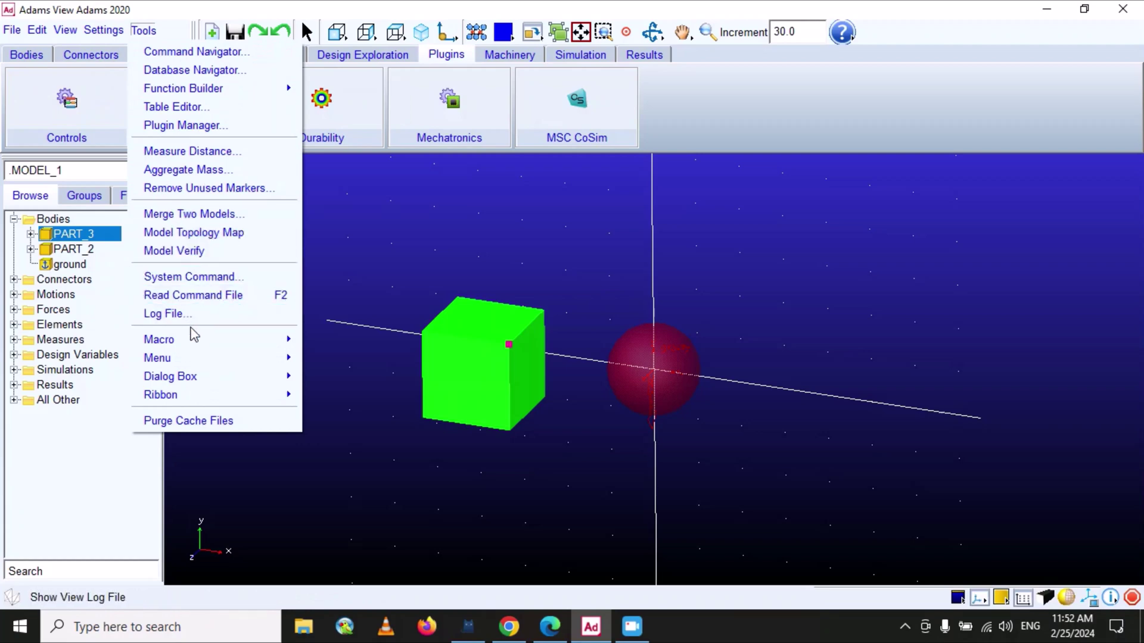
mouse_move(189, 378)
mouse_move(191, 405)
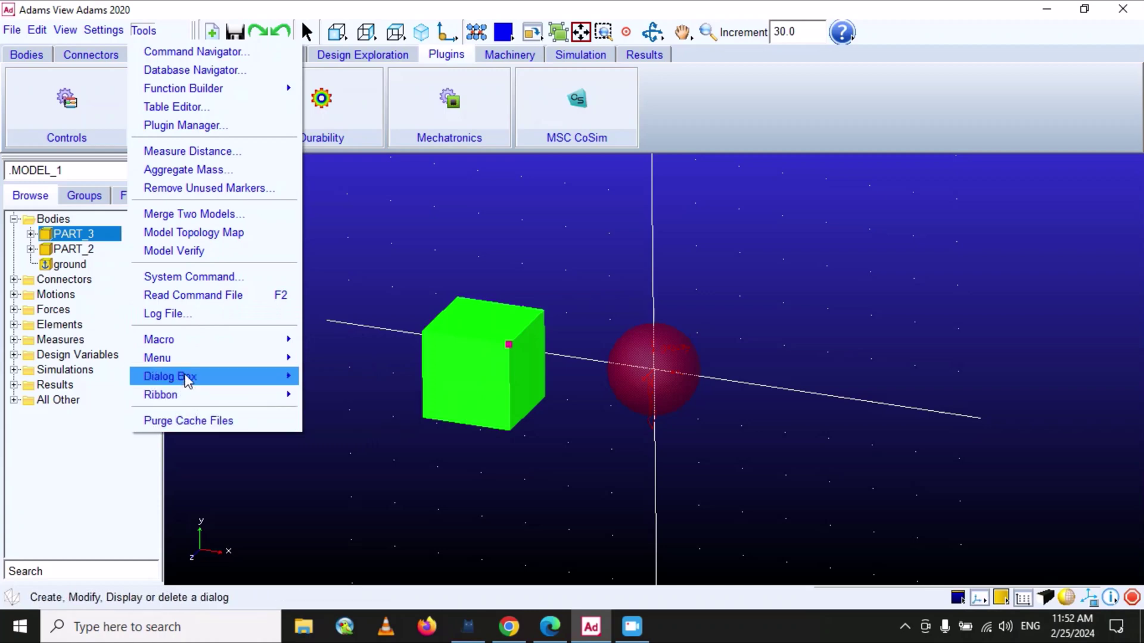
mouse_move(185, 356)
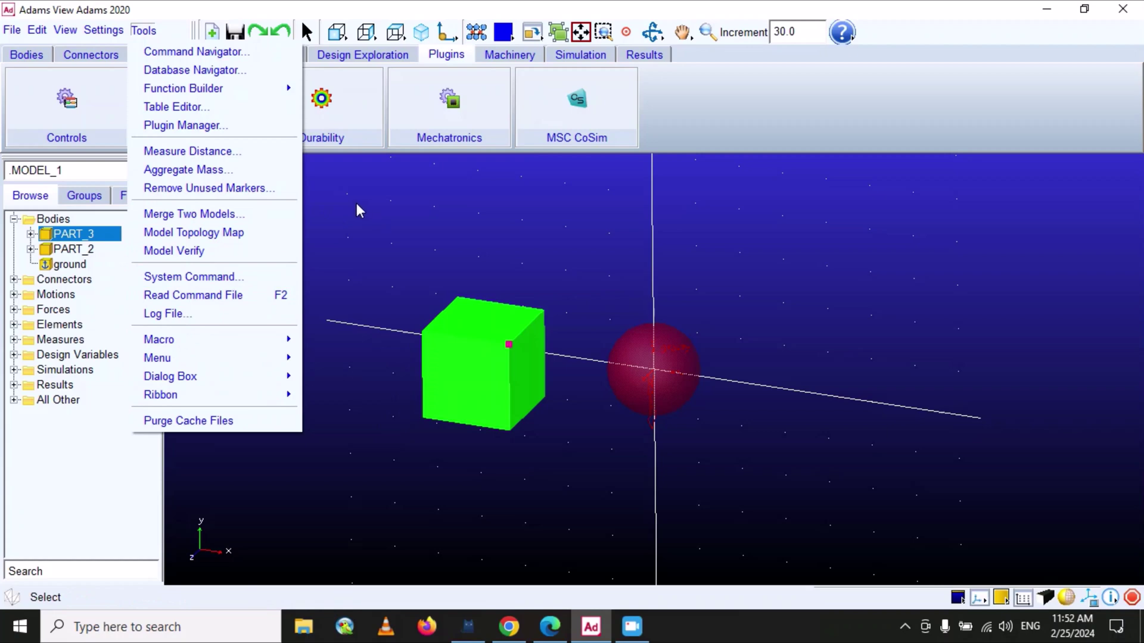
click(412, 235)
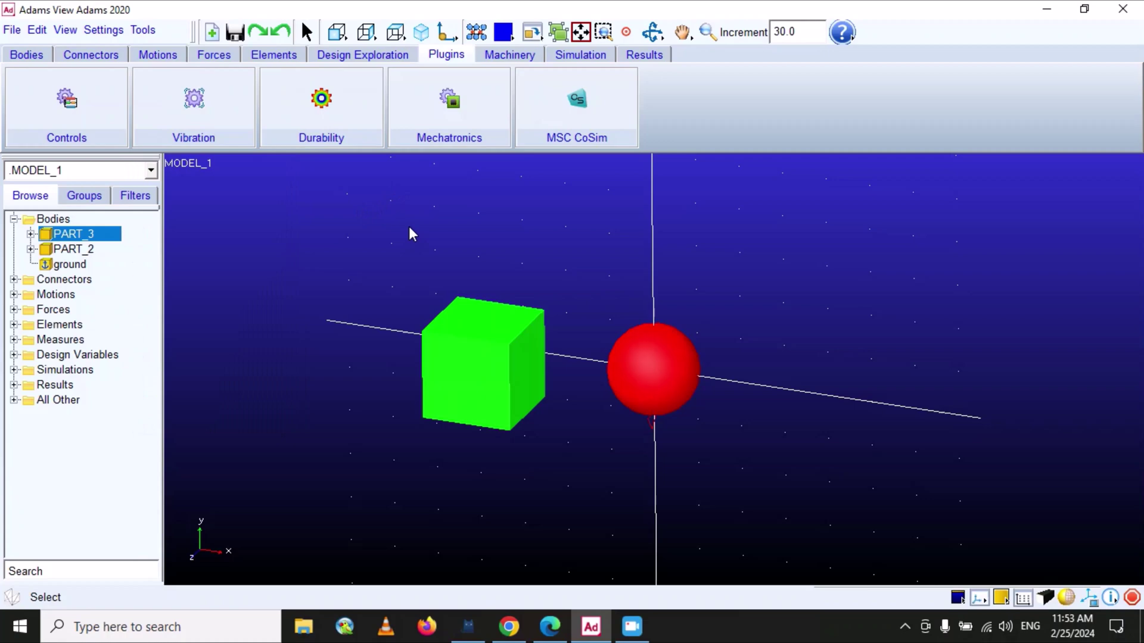